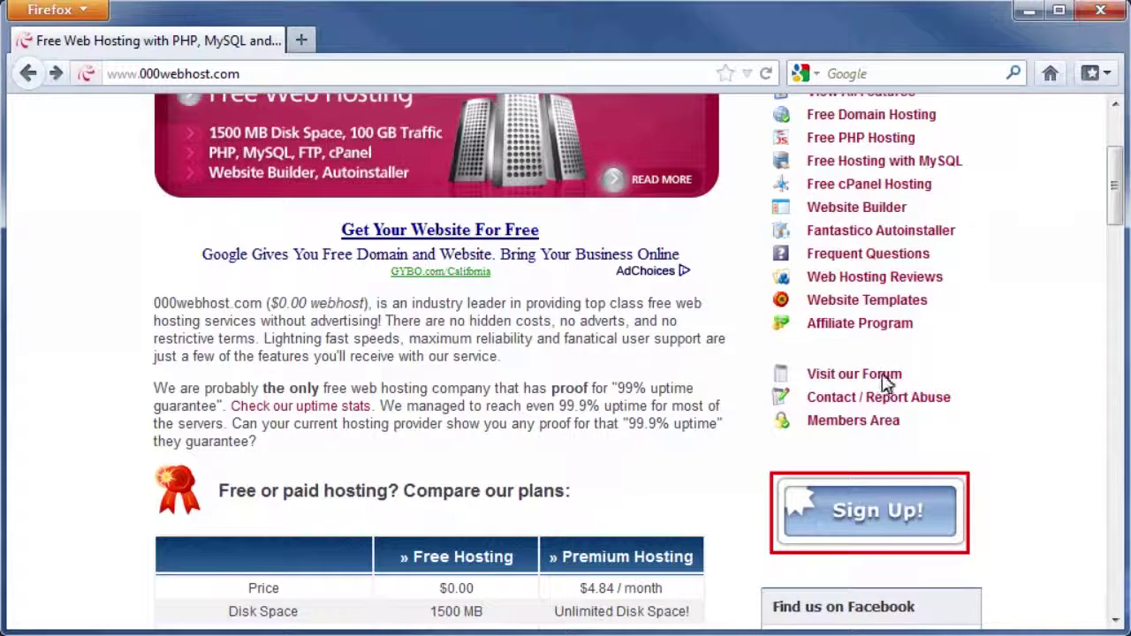
# Step: Start a free signup with the subdomain HTML5andCSS3.hostei.com
pyautogui.click(869, 509)
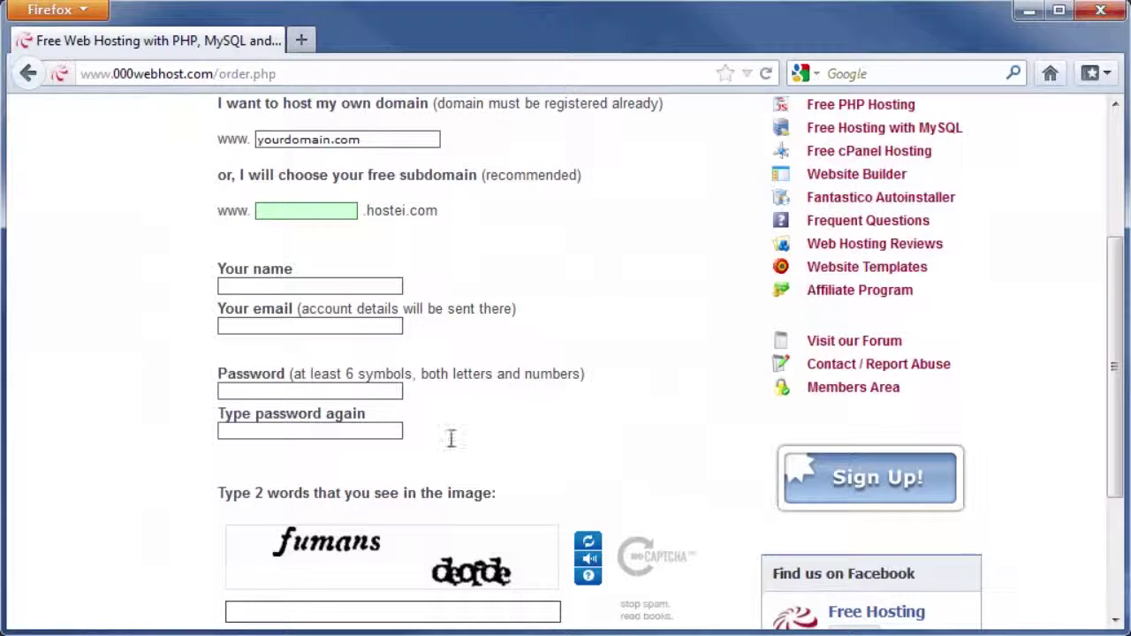
pyautogui.click(298, 210)
pyautogui.write('HTML')
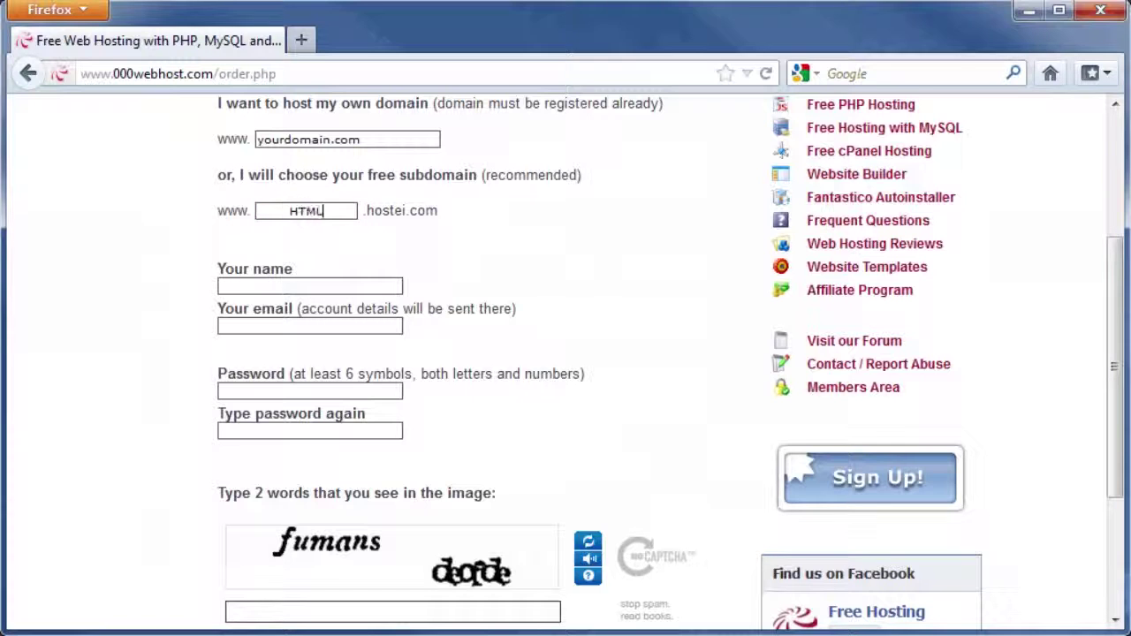
pyautogui.write('5andCSS3')
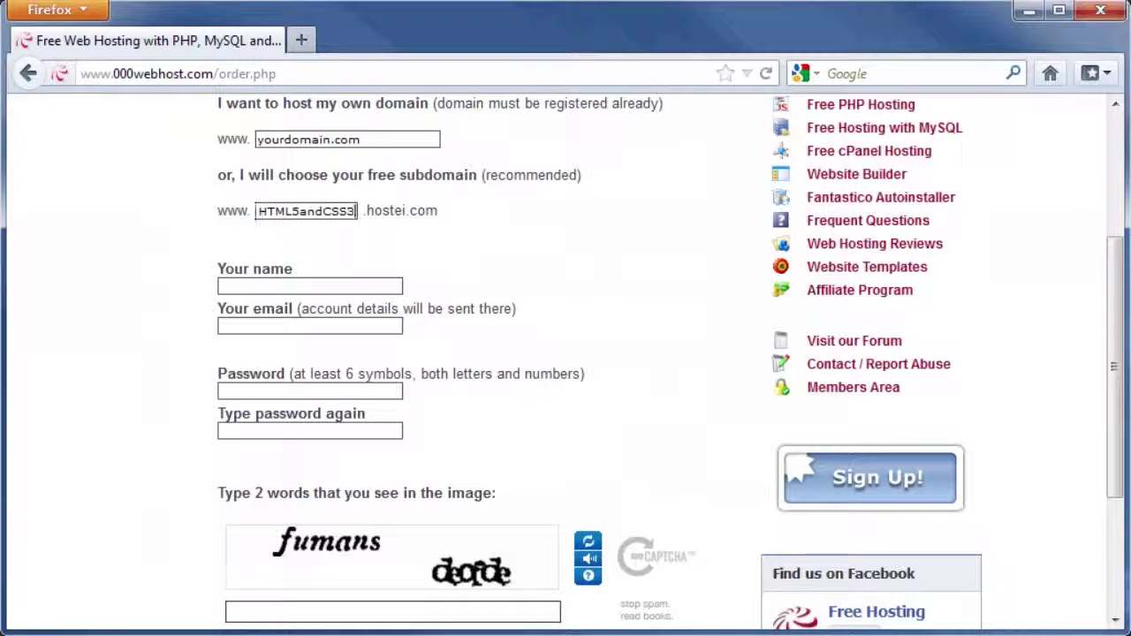
pyautogui.press('Tab')
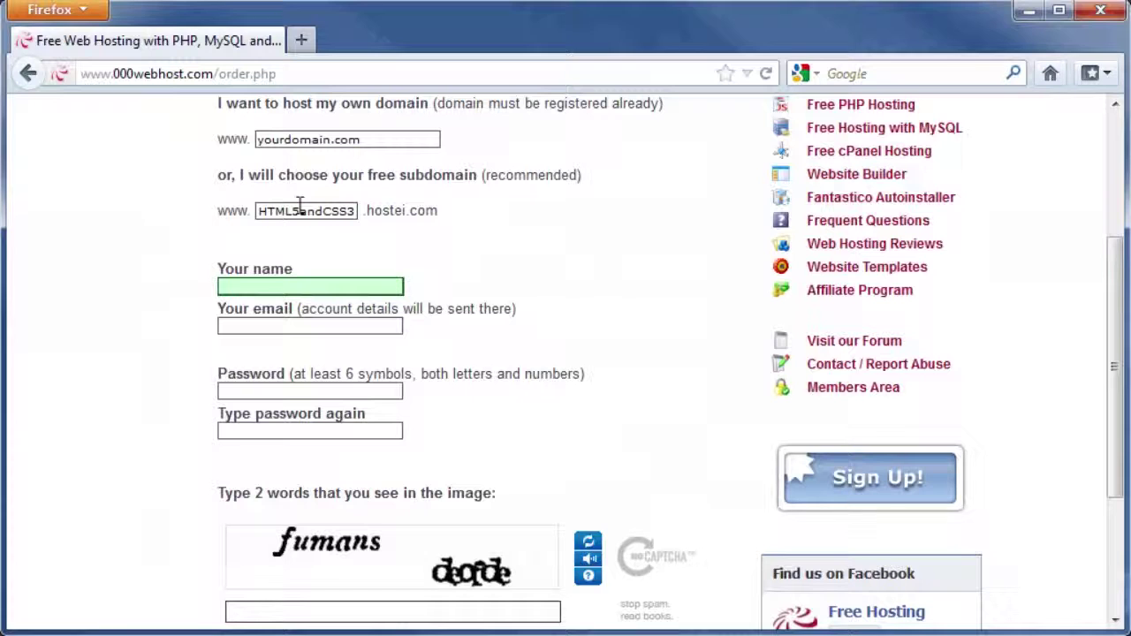
# Step: Enter the owner's full name, contact e-mail address and the account password twice
pyautogui.click(265, 286)
pyautogui.write('Jo')
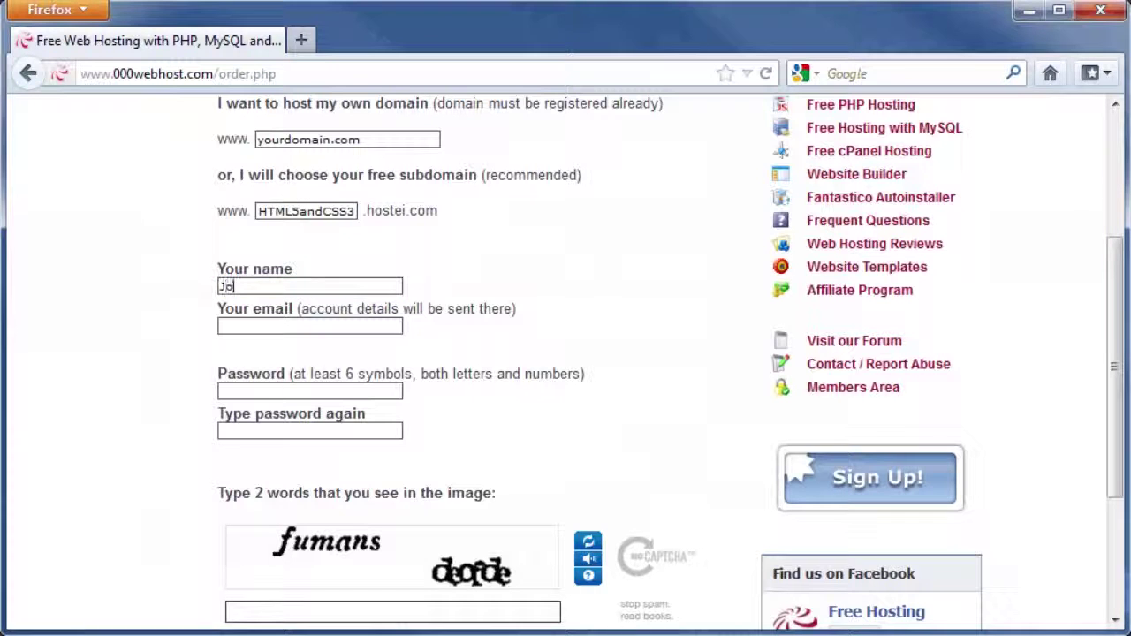
pyautogui.write('hn Smith')
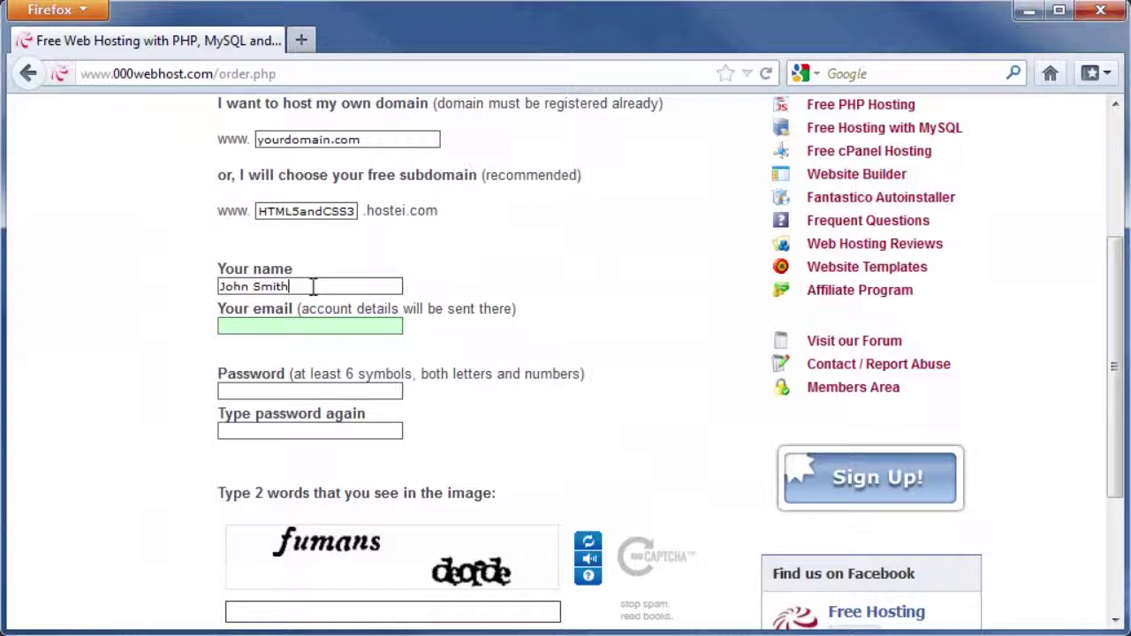
pyautogui.click(323, 325)
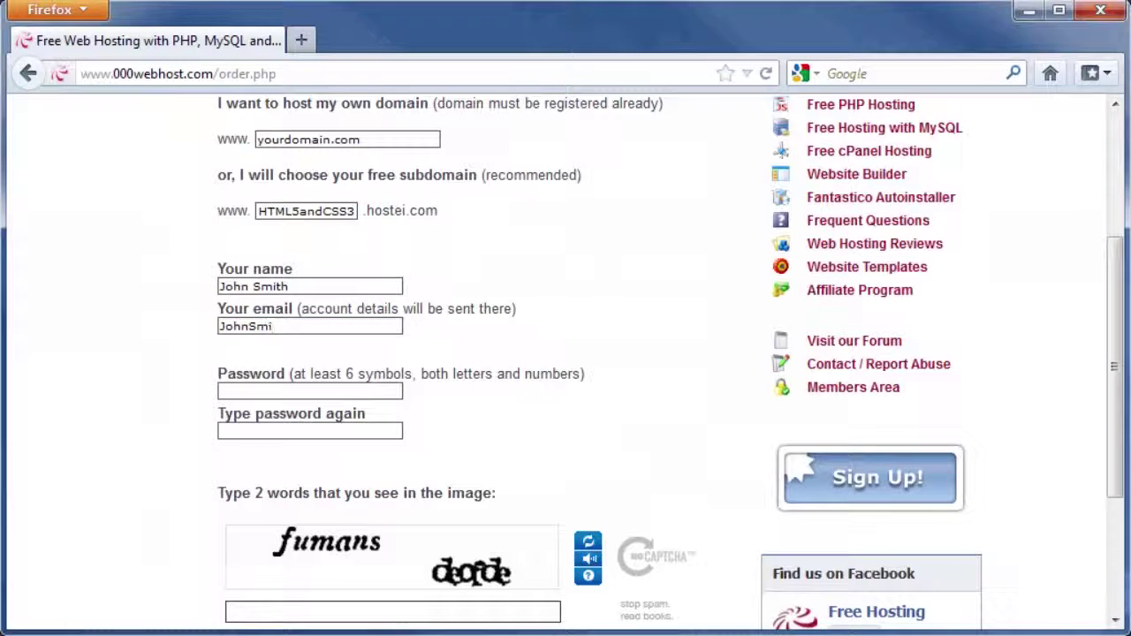
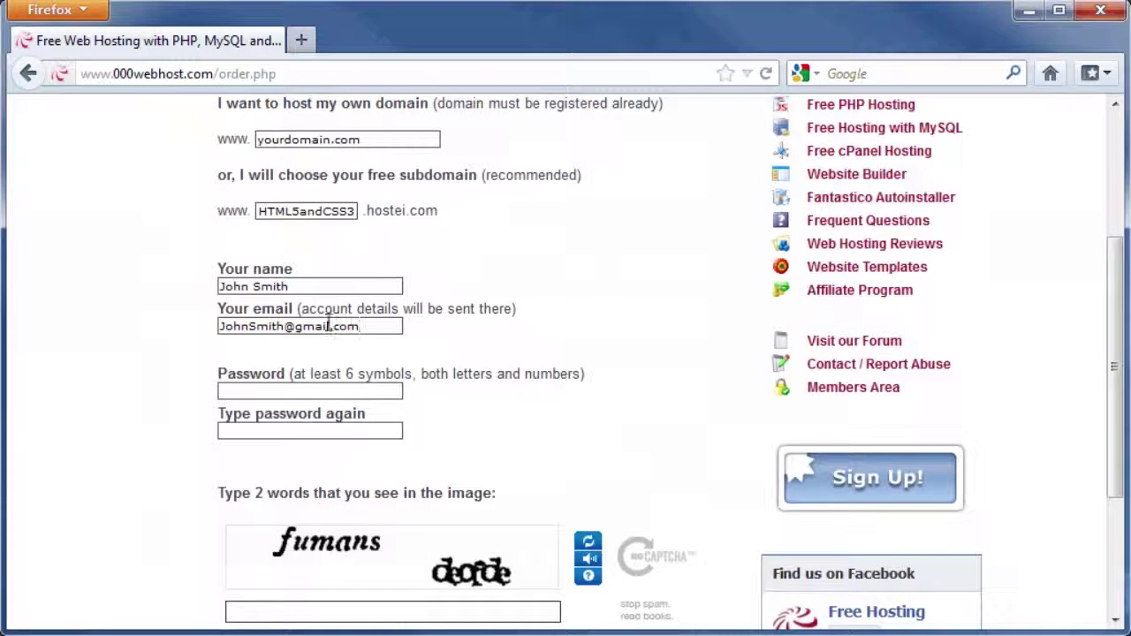
pyautogui.press('Tab')
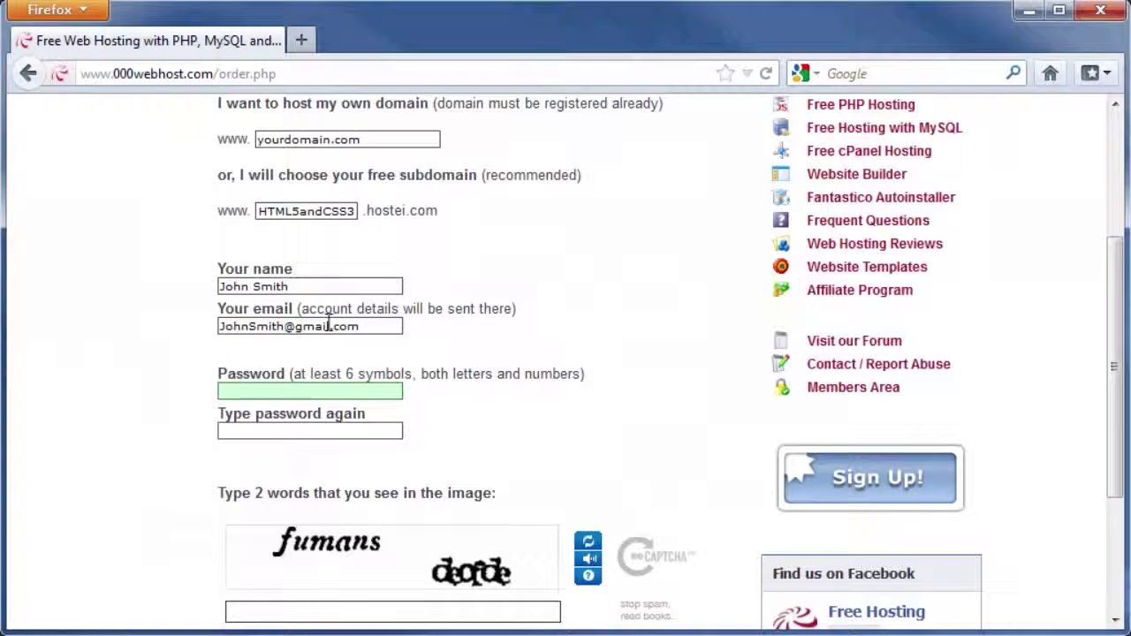
pyautogui.write('********')
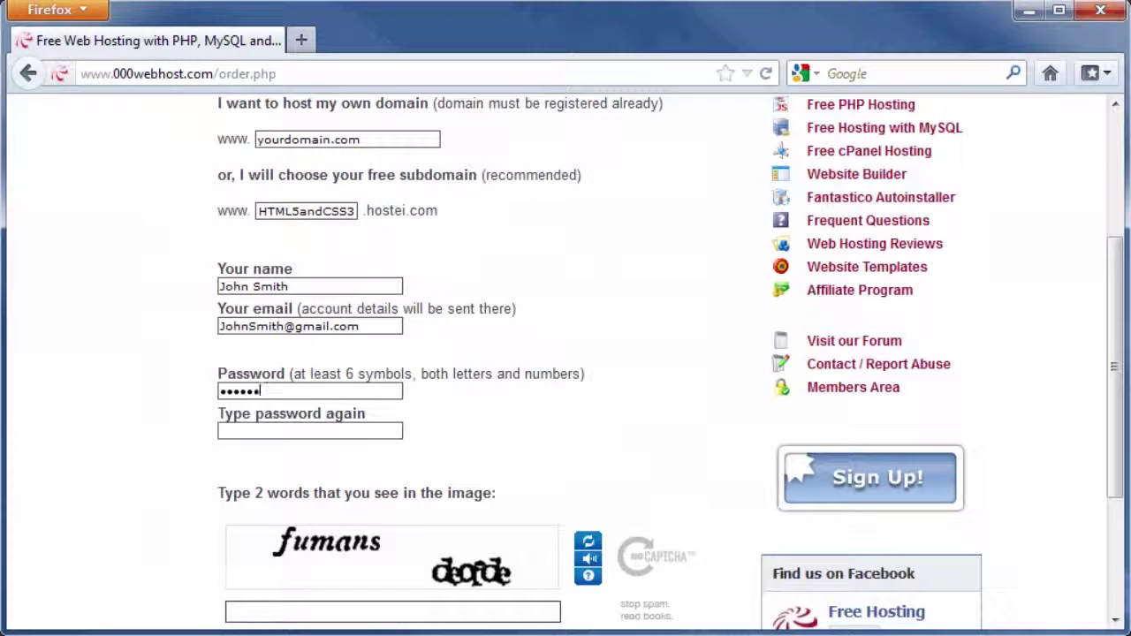
pyautogui.press('Tab')
pyautogui.write('********')
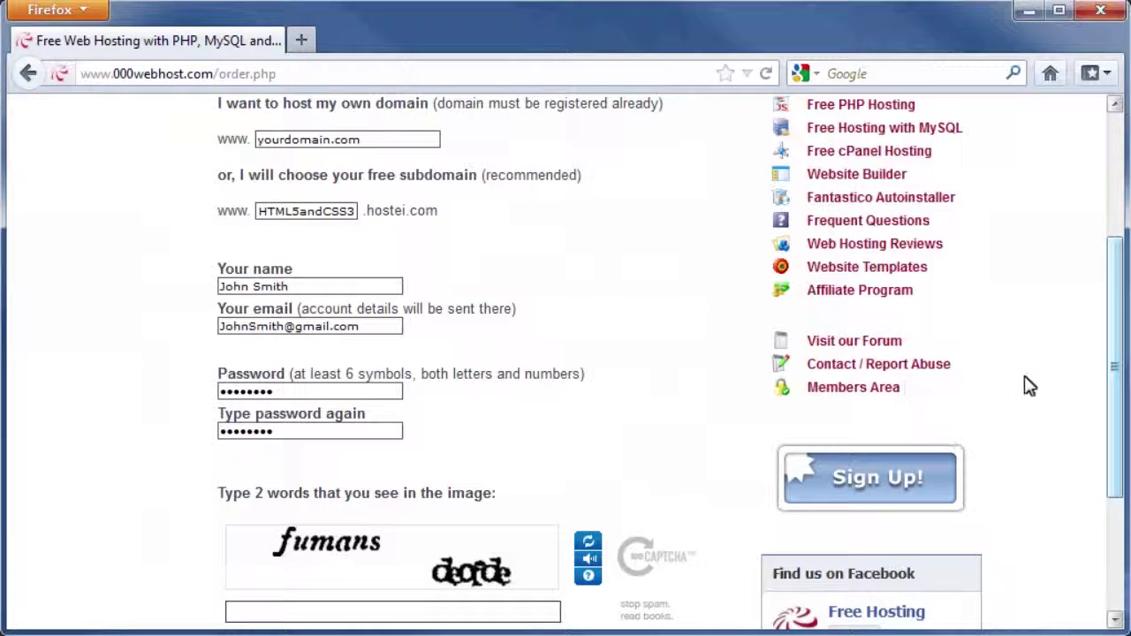
pyautogui.moveTo(1116, 368); pyautogui.dragTo(1122, 452)
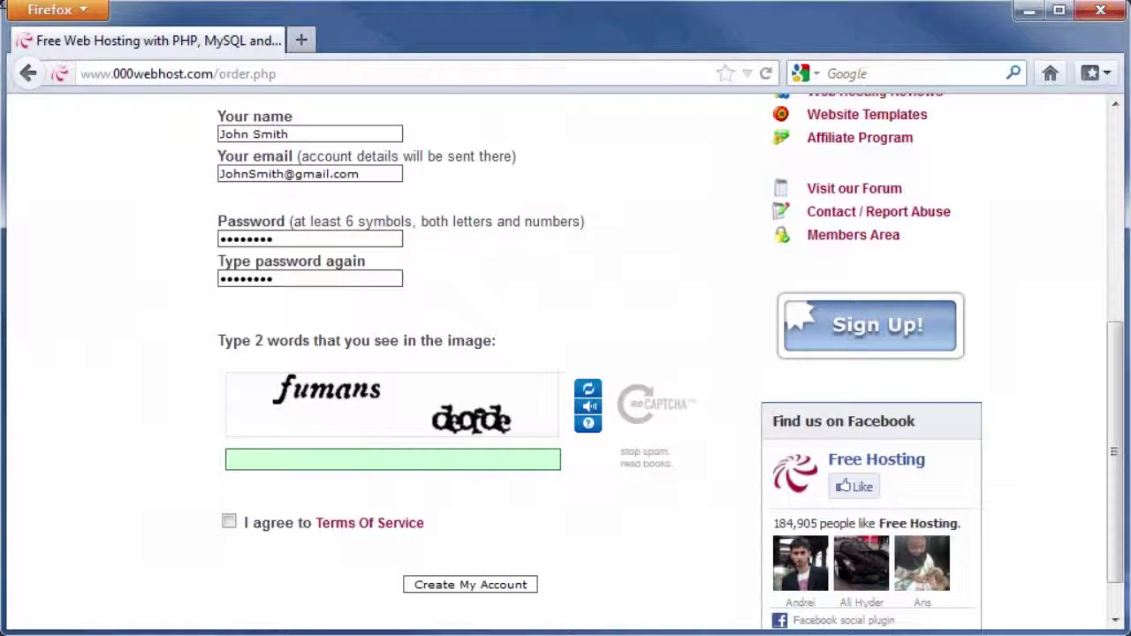
# Step: Enter the captcha words, accept the Terms Of Service and create the account
pyautogui.click(387, 466)
pyautogui.write('fumansdeofde')
pyautogui.press('Tab')
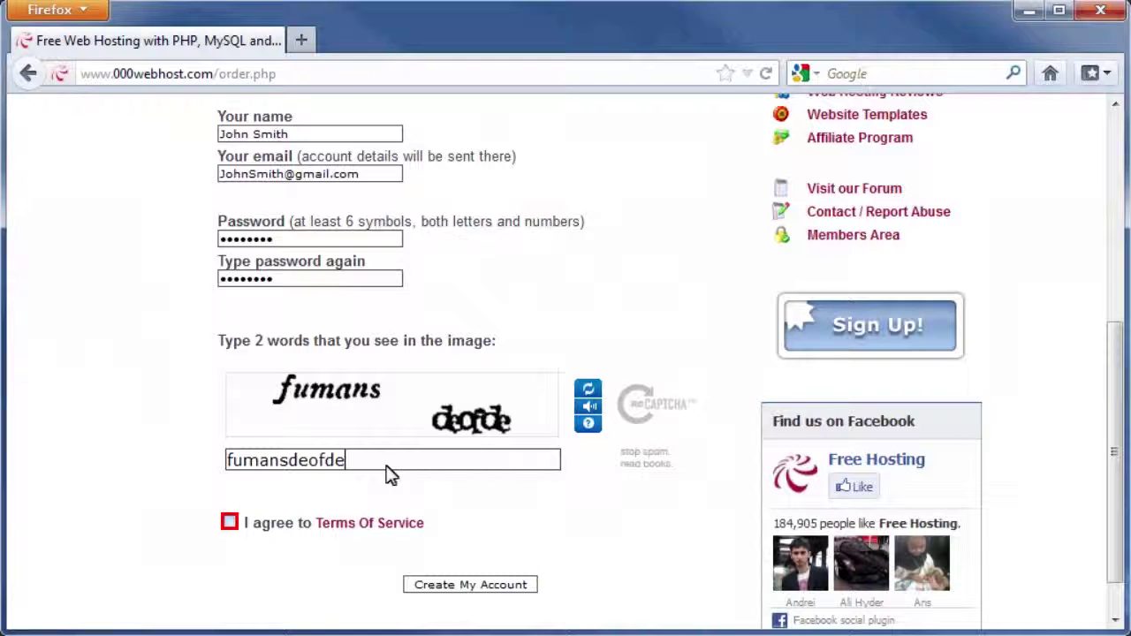
pyautogui.click(230, 523)
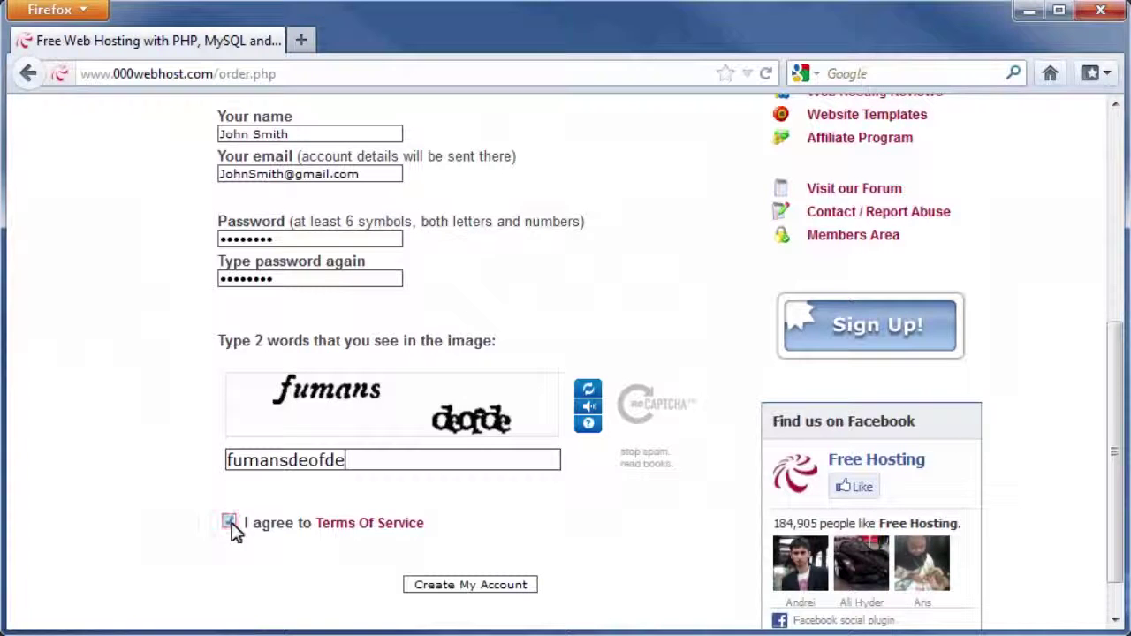
pyautogui.press('Tab')
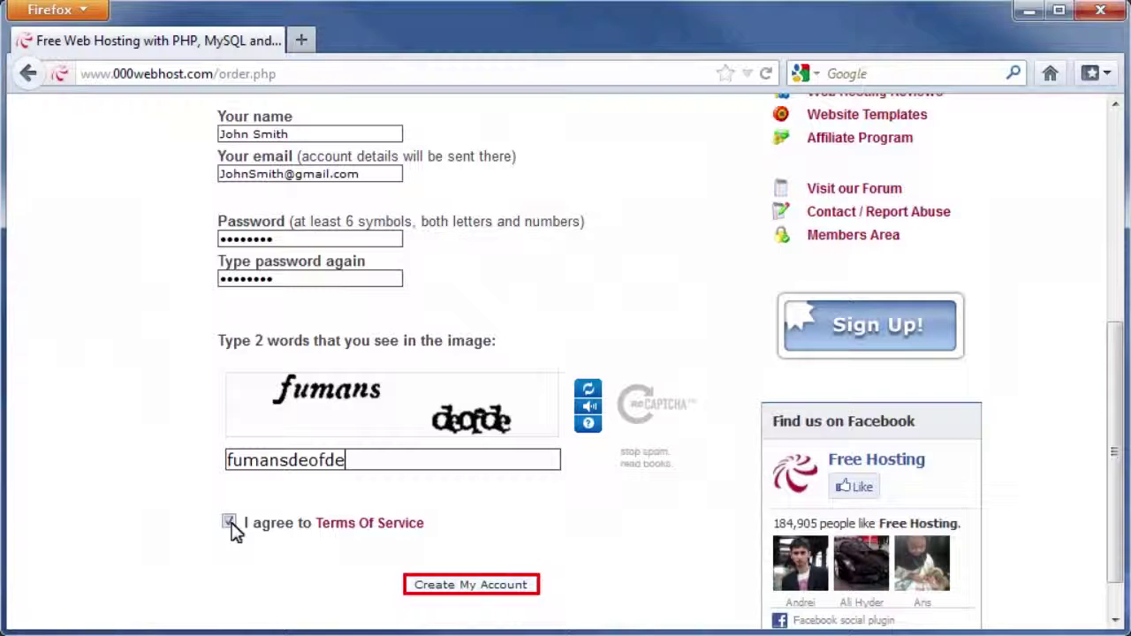
pyautogui.click(474, 591)
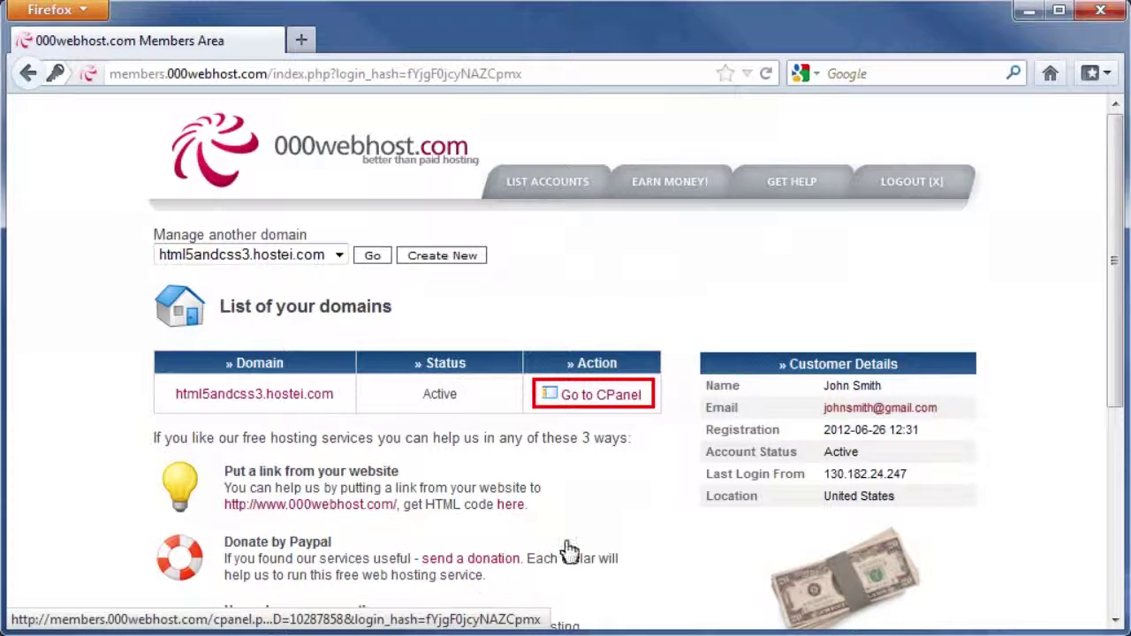
# Step: Go to the CPanel for html5andcss3.hostei.com and launch its File Manager
pyautogui.click(601, 405)
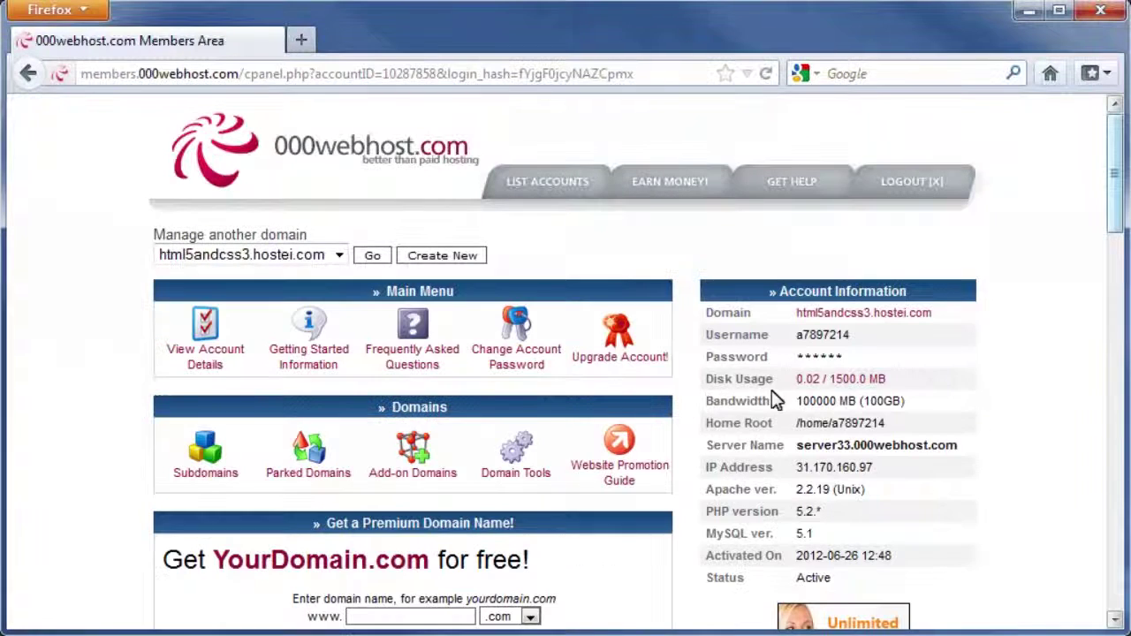
pyautogui.moveTo(1113, 177); pyautogui.dragTo(1118, 375)
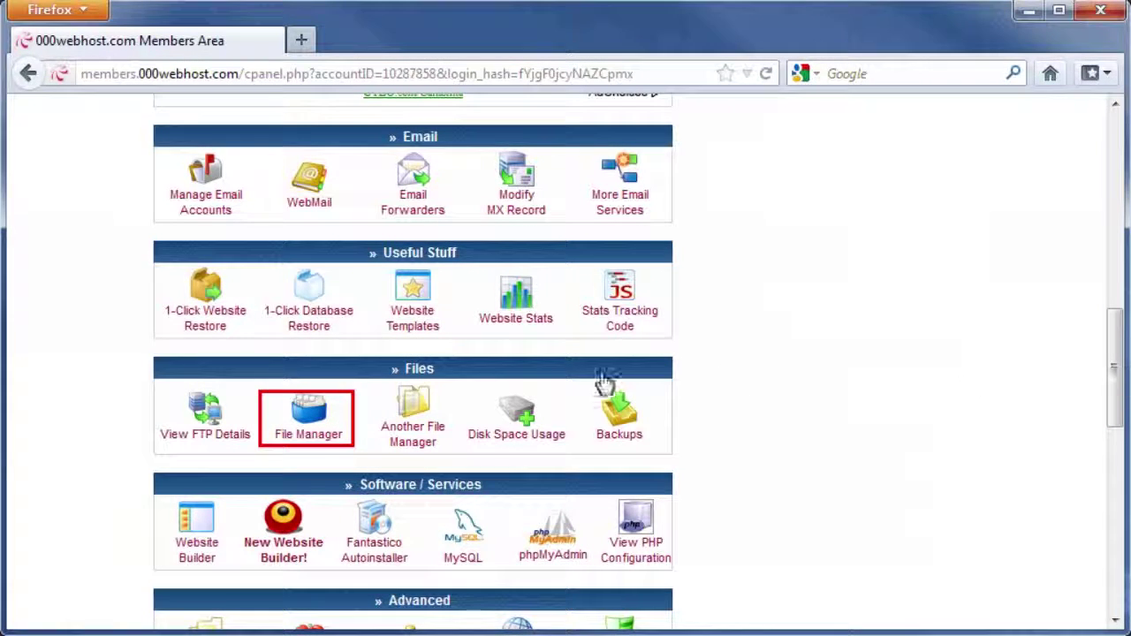
pyautogui.click(304, 419)
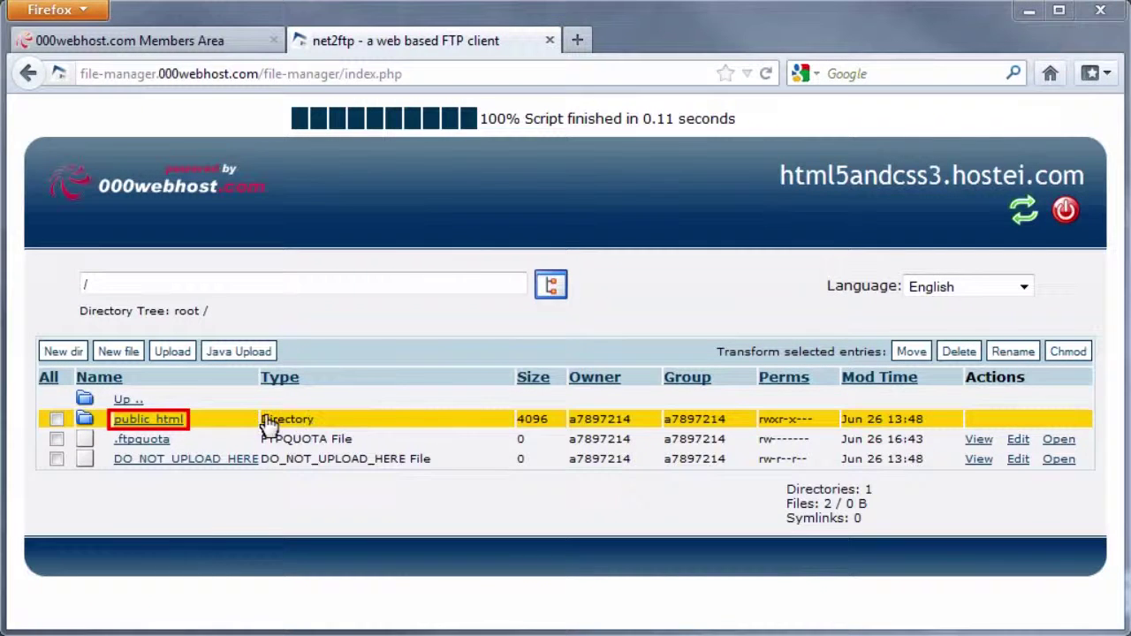
# Step: Delete default.php from public_html and return to the public_html listing
pyautogui.click(146, 421)
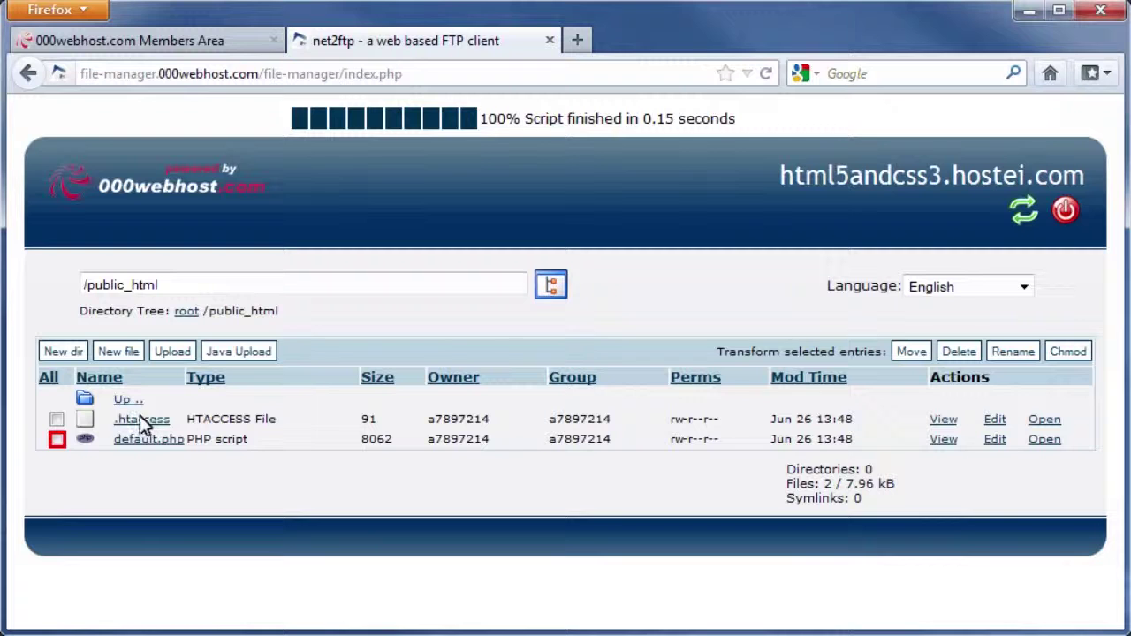
pyautogui.click(55, 440)
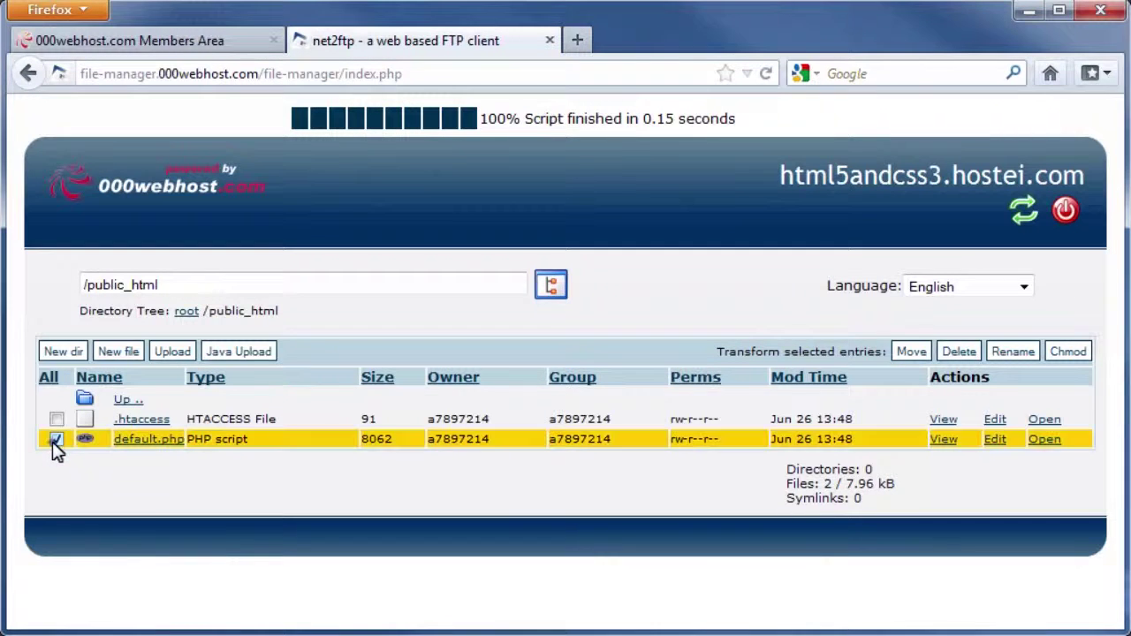
pyautogui.click(962, 352)
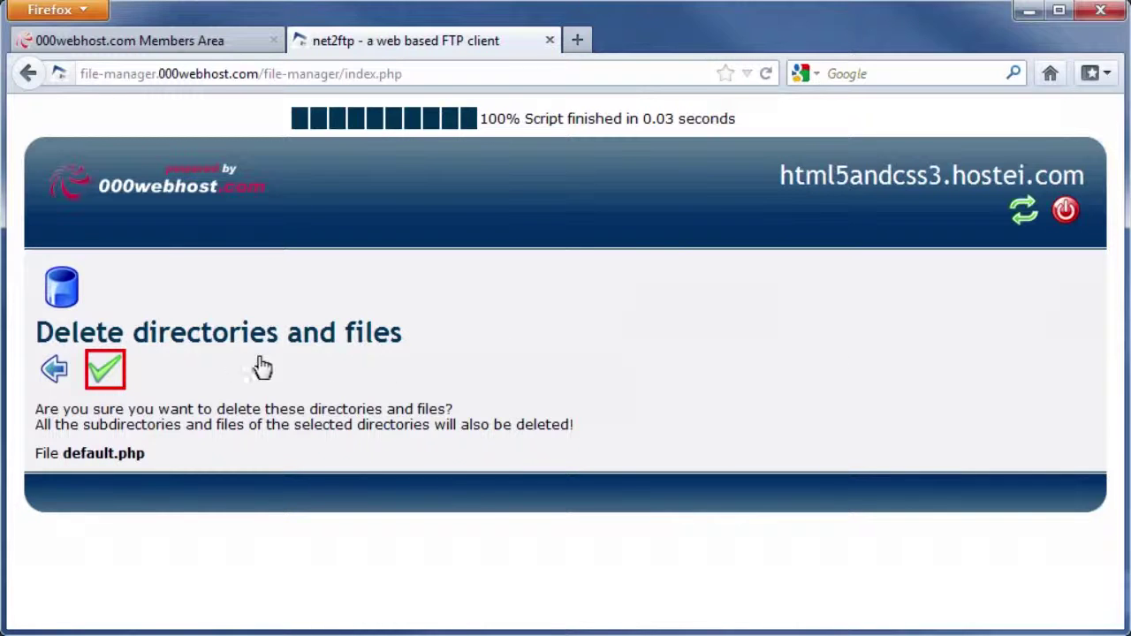
pyautogui.click(104, 371)
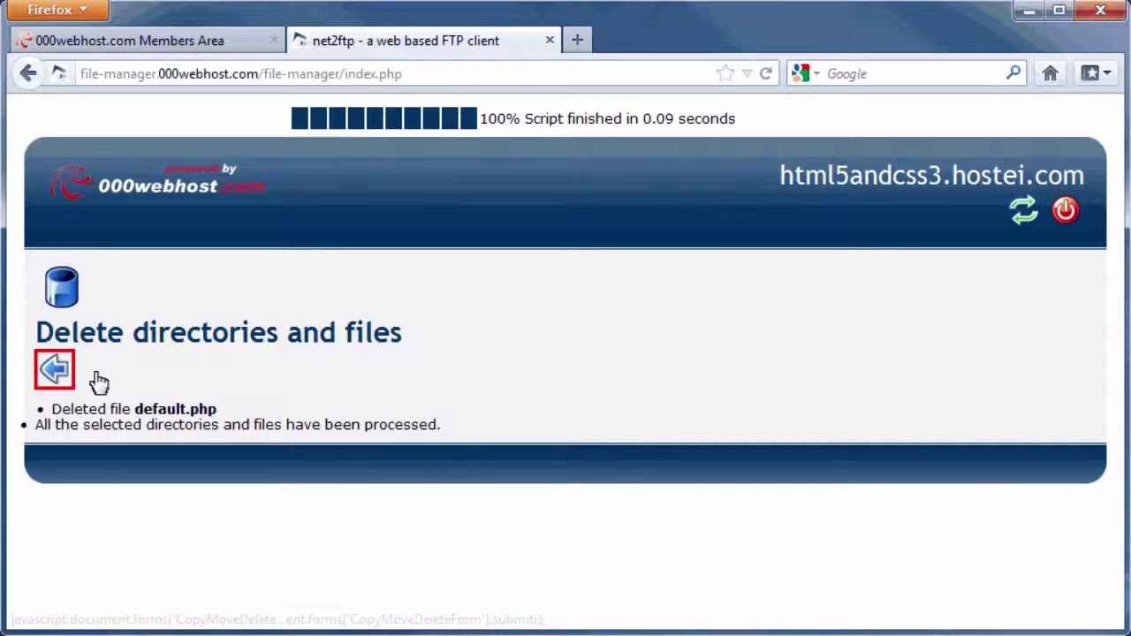
pyautogui.click(59, 375)
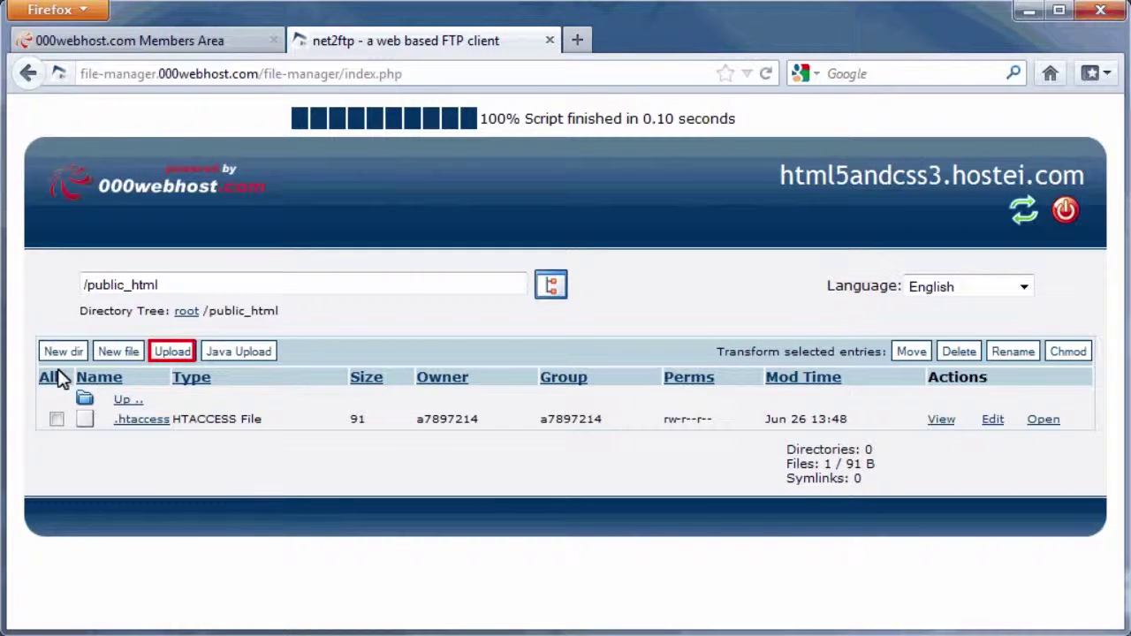
# Step: Upload the index, videos and pictures HTML pages into public_html
pyautogui.click(173, 351)
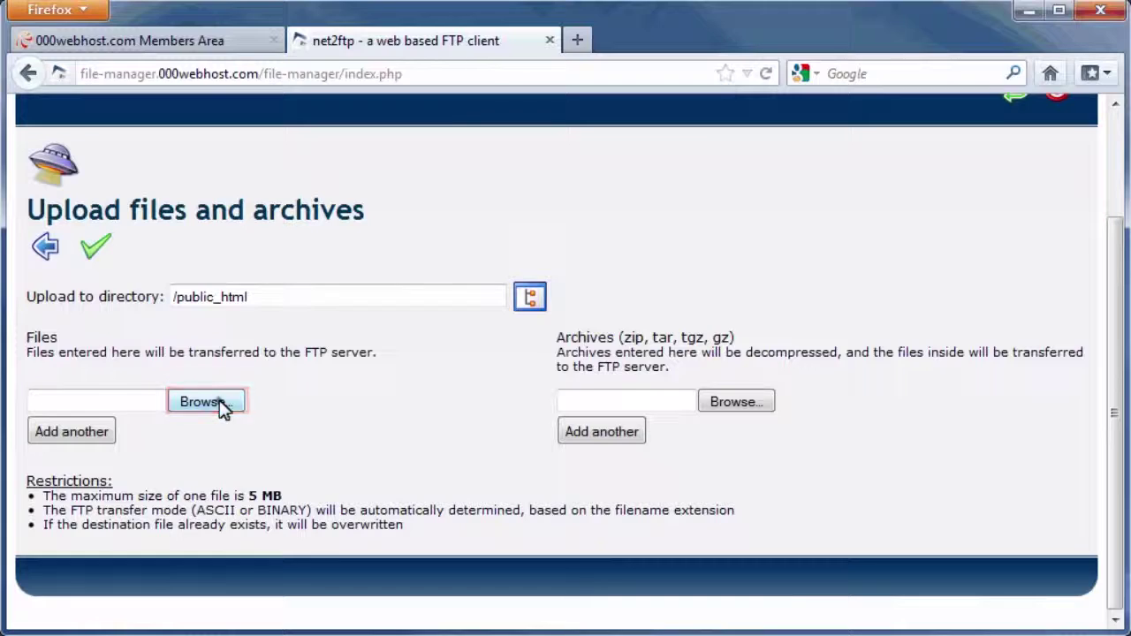
pyautogui.click(205, 402)
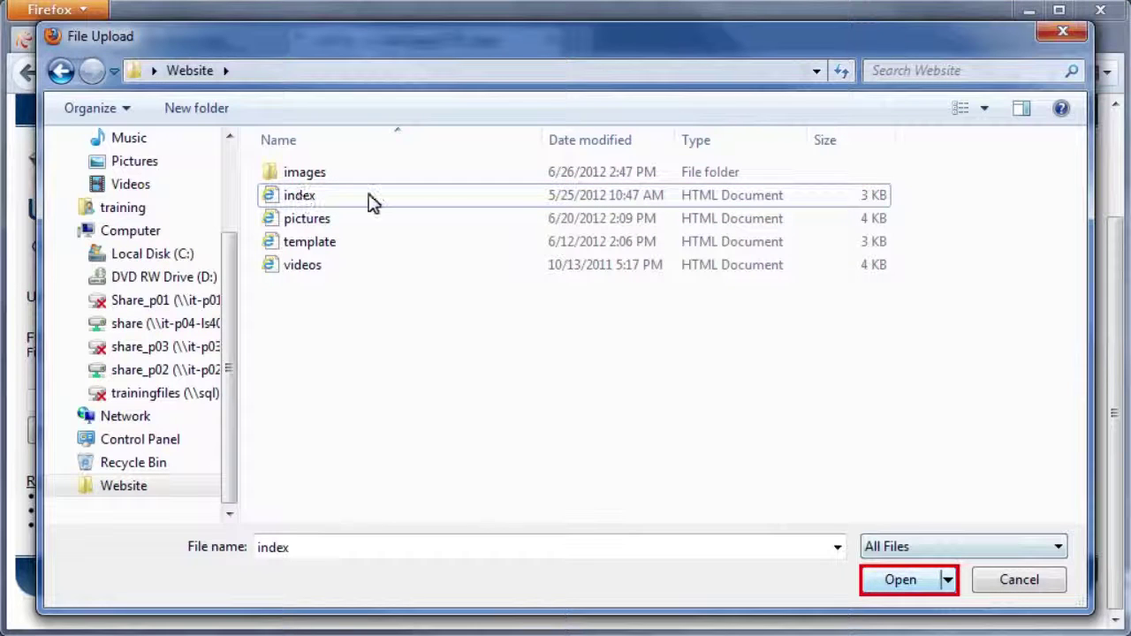
pyautogui.click(899, 581)
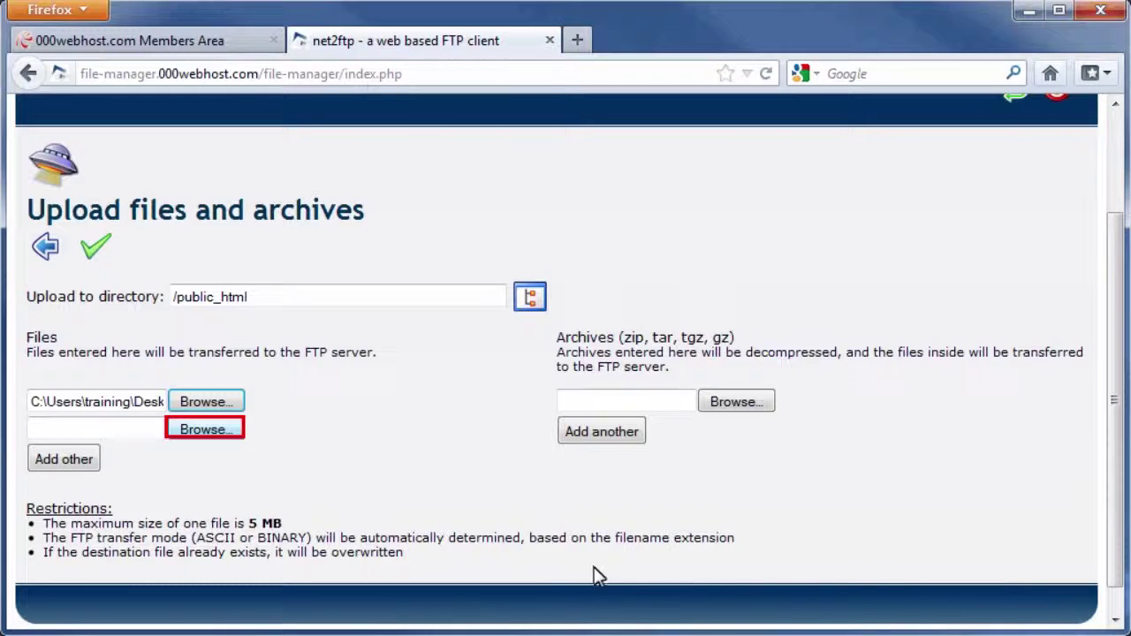
pyautogui.click(205, 429)
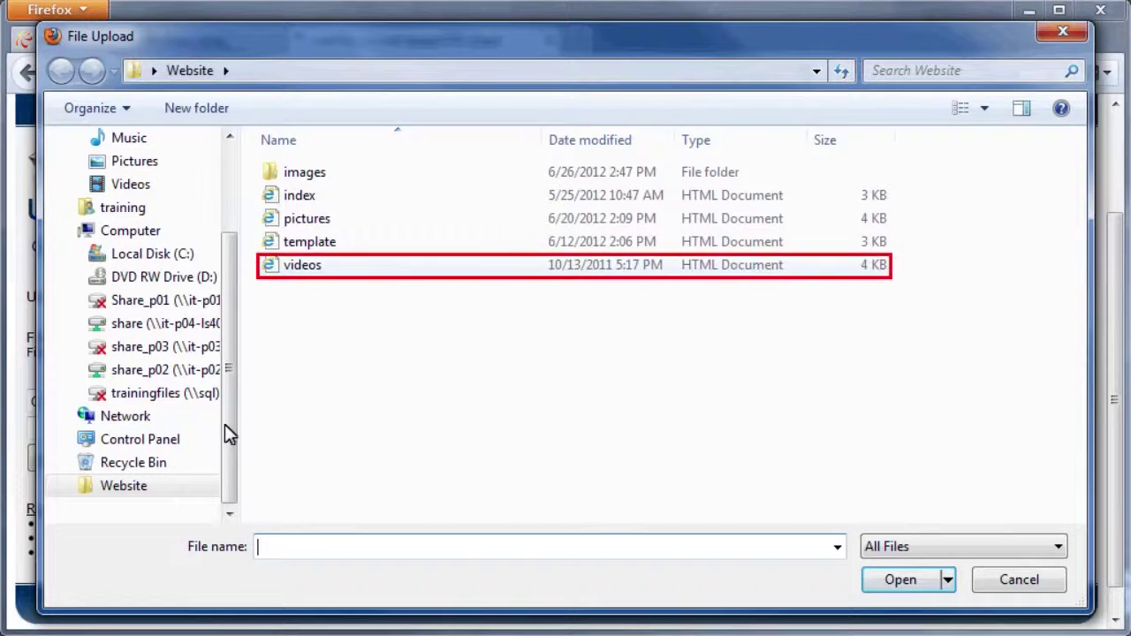
pyautogui.click(315, 265)
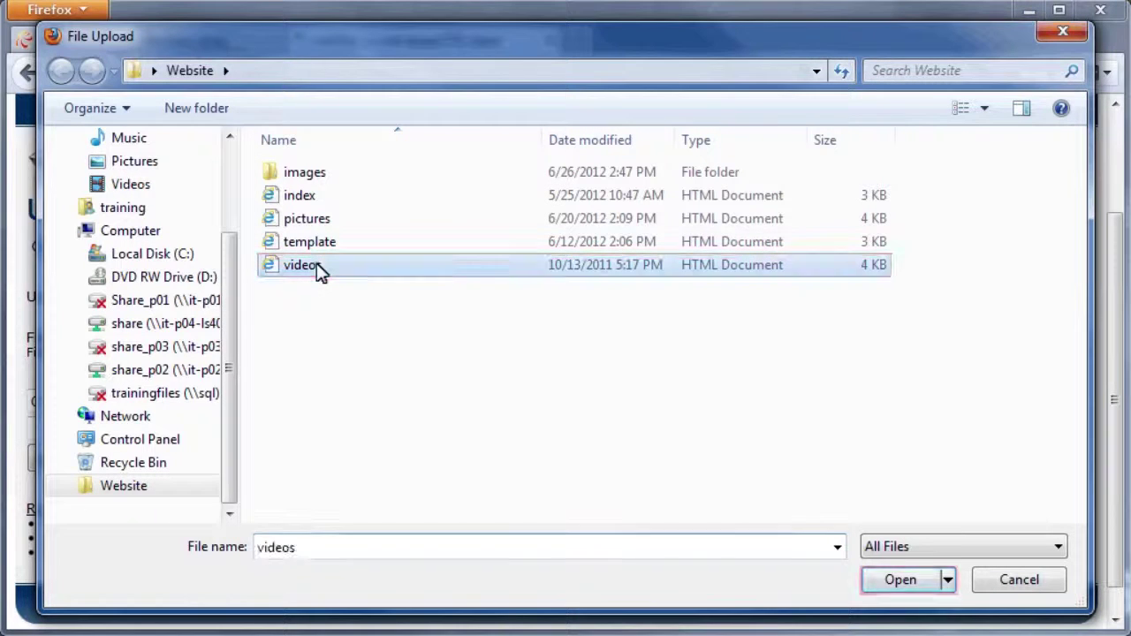
pyautogui.click(893, 586)
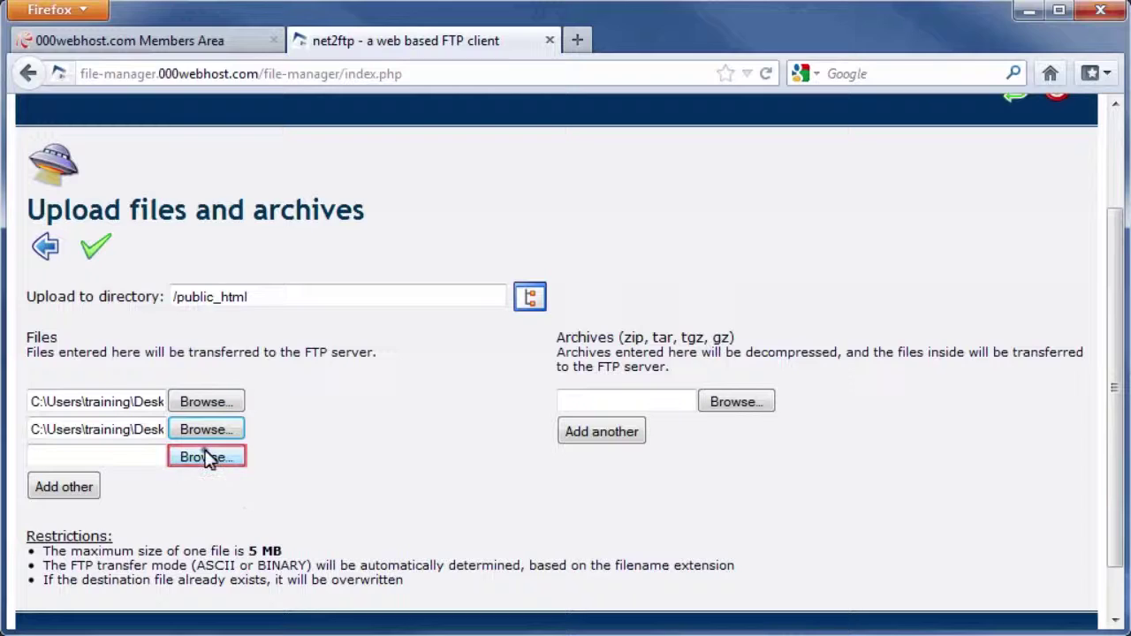
pyautogui.click(208, 458)
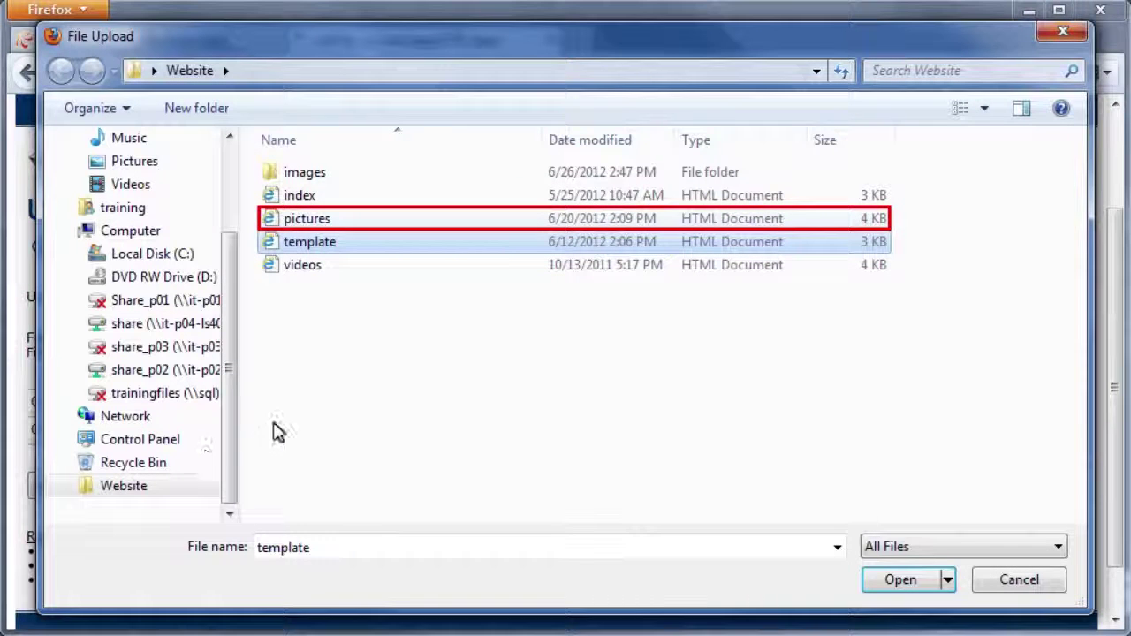
pyautogui.click(332, 220)
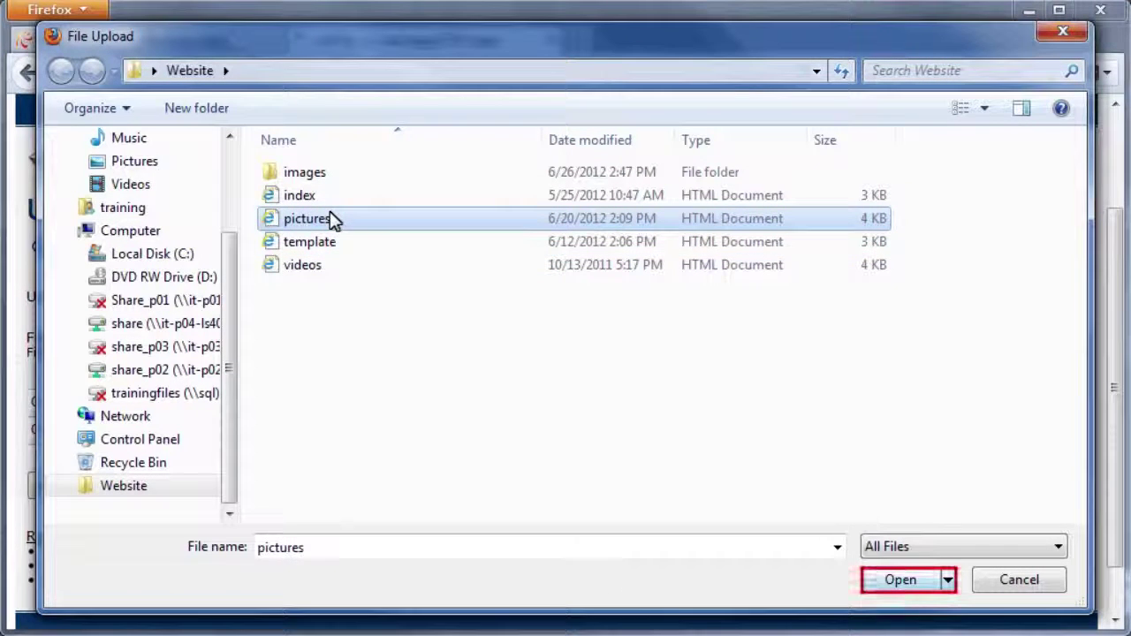
pyautogui.click(884, 582)
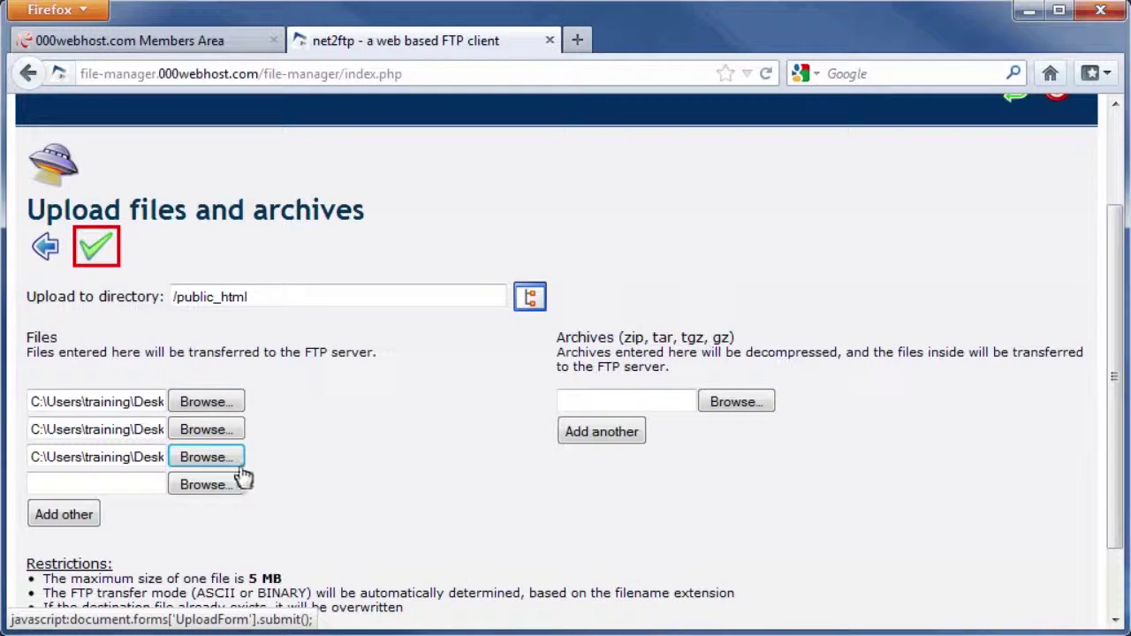
pyautogui.click(97, 246)
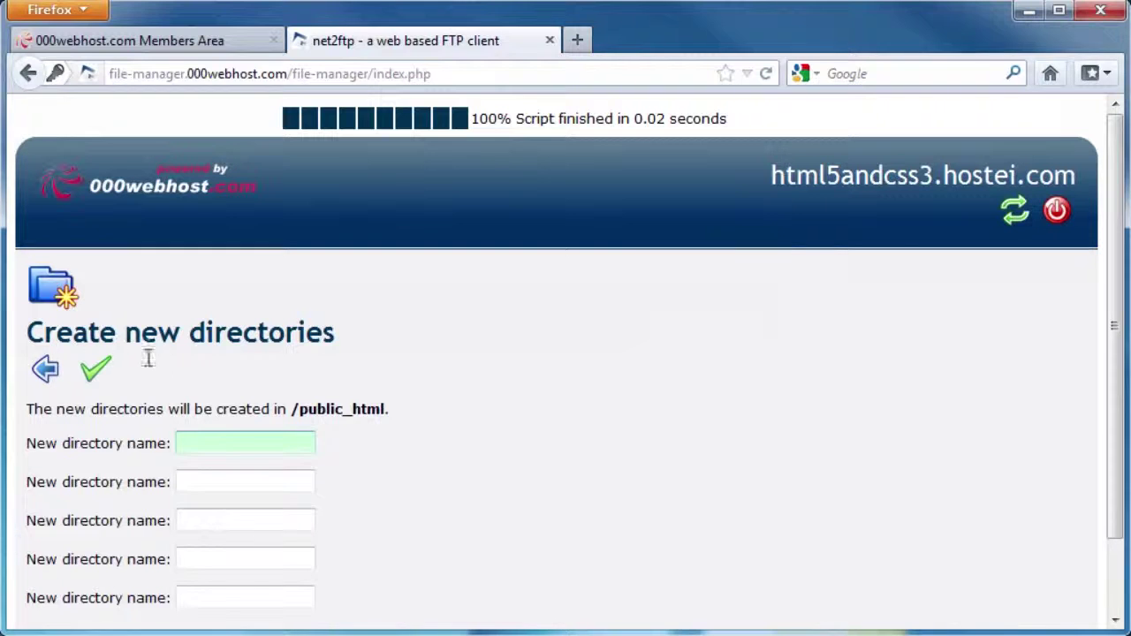
# Step: Create a directory named 'images' in public_html and open it
pyautogui.click(235, 442)
pyautogui.write('images')
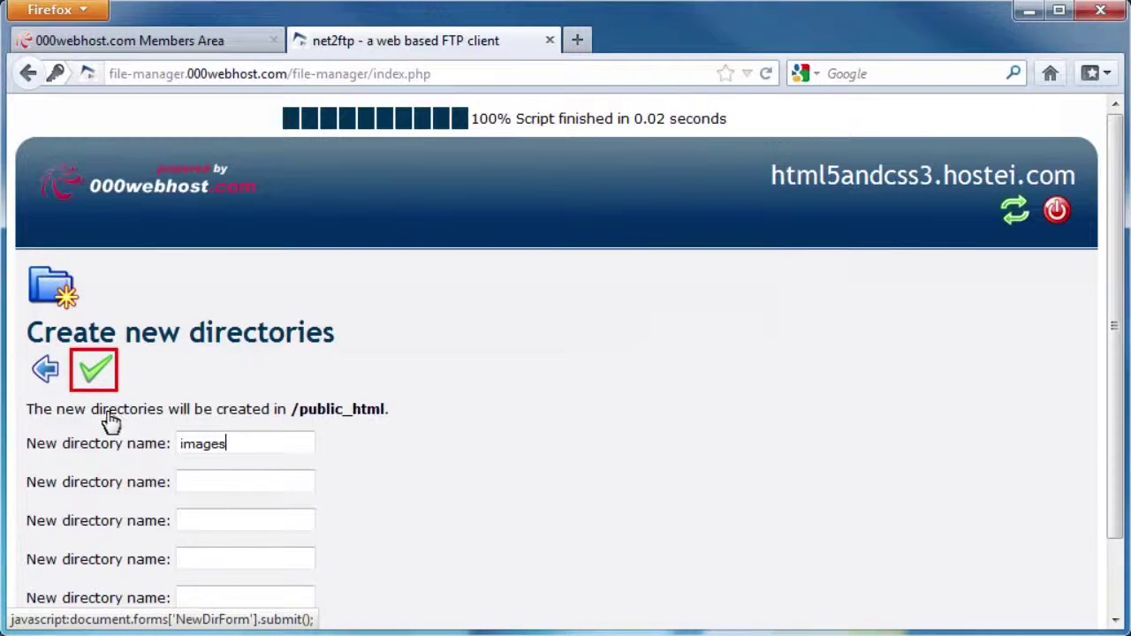
pyautogui.click(94, 374)
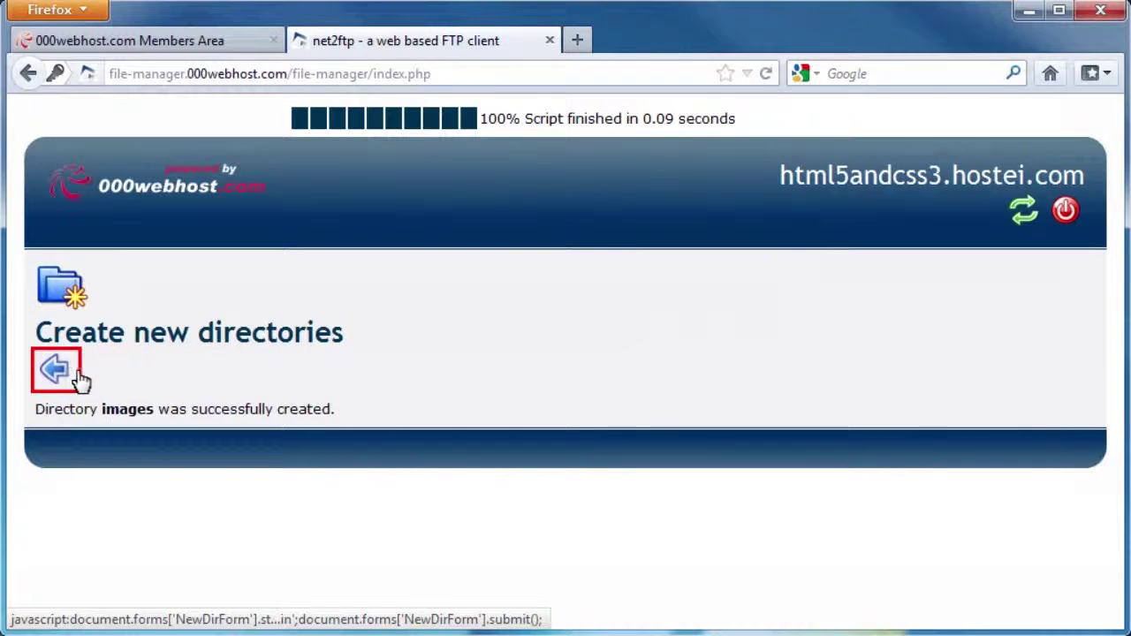
pyautogui.click(54, 372)
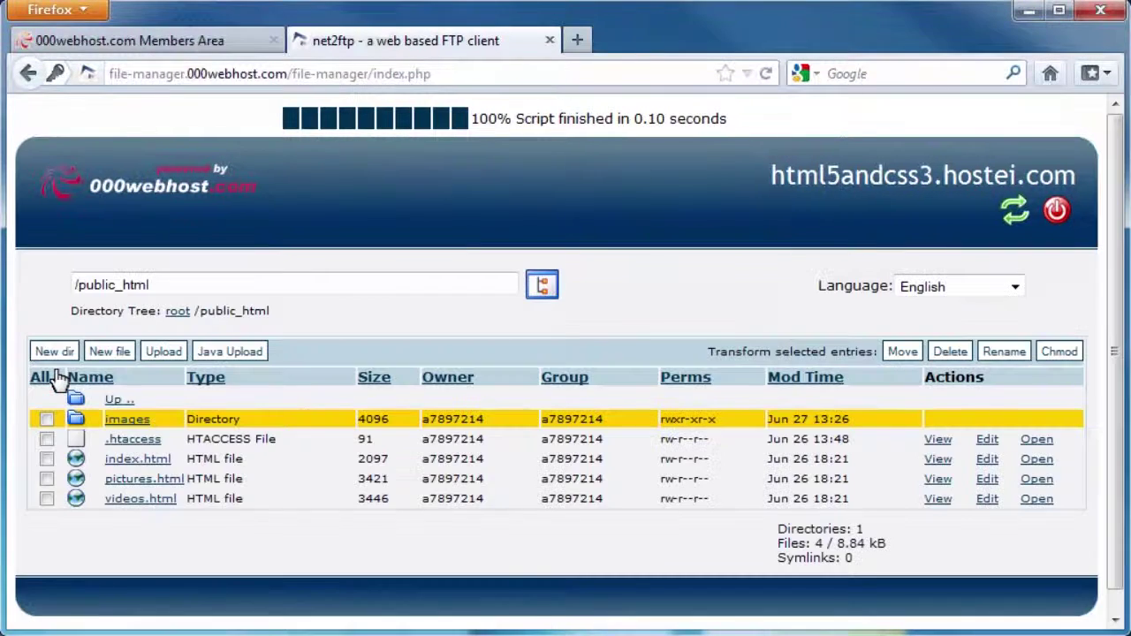
pyautogui.click(131, 421)
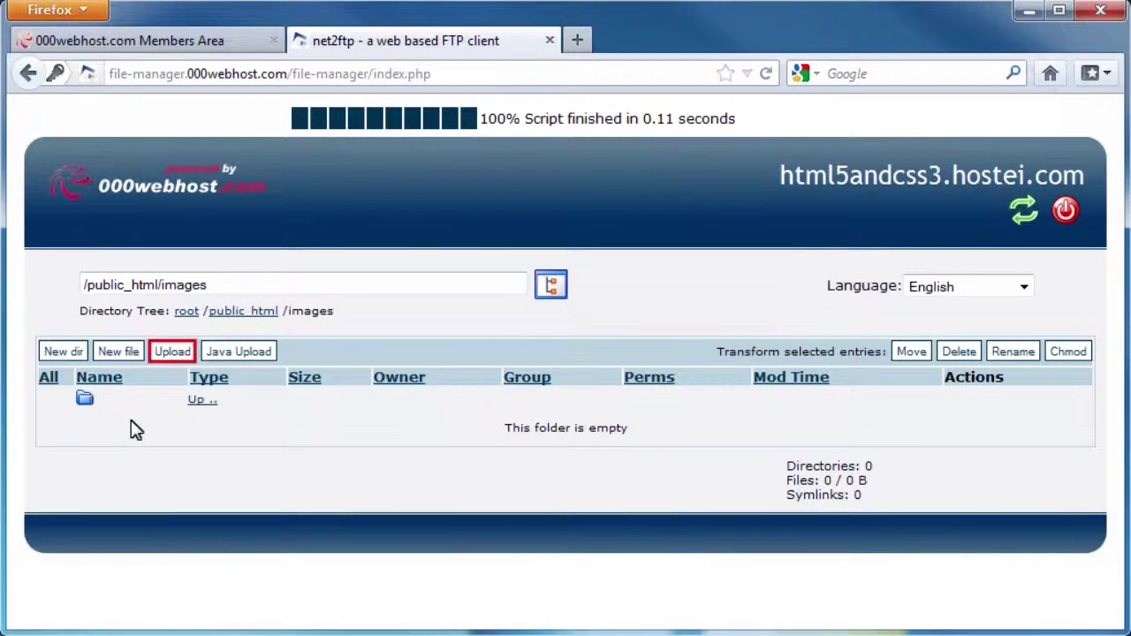
# Step: Choose local image 1 from the images folder as the first upload to /public_html/images
pyautogui.click(173, 353)
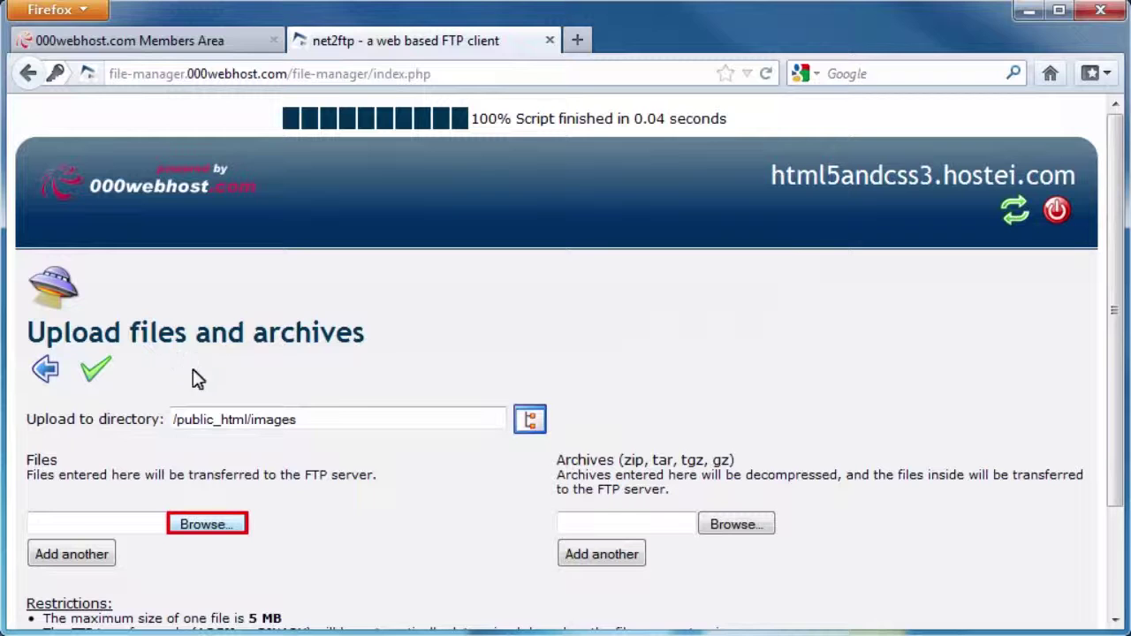
pyautogui.click(208, 523)
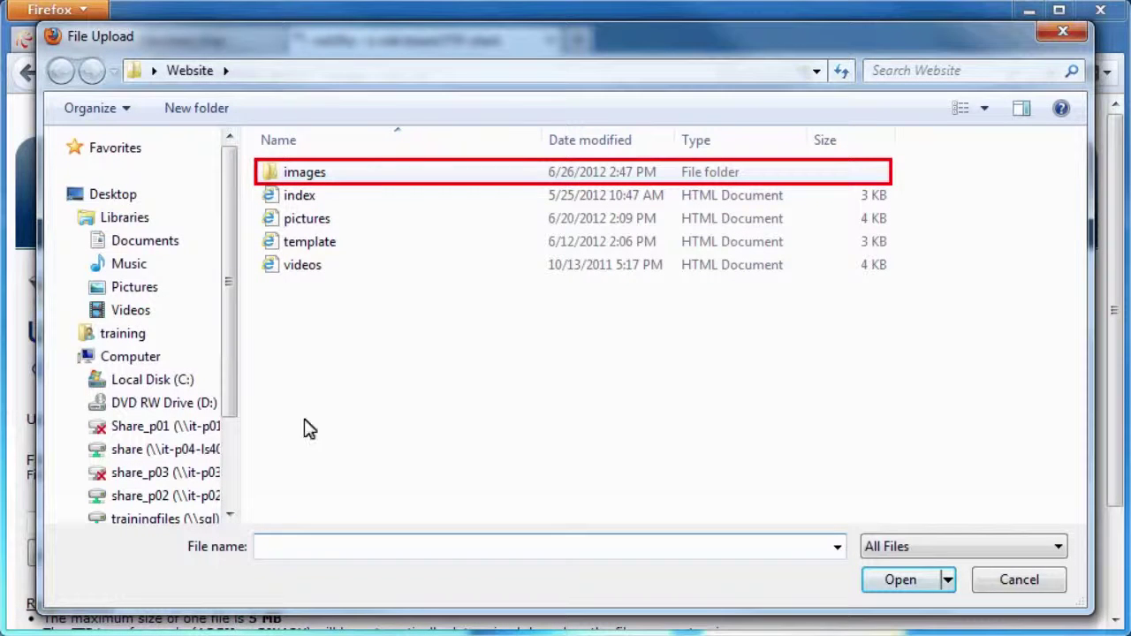
pyautogui.doubleClick(330, 173)
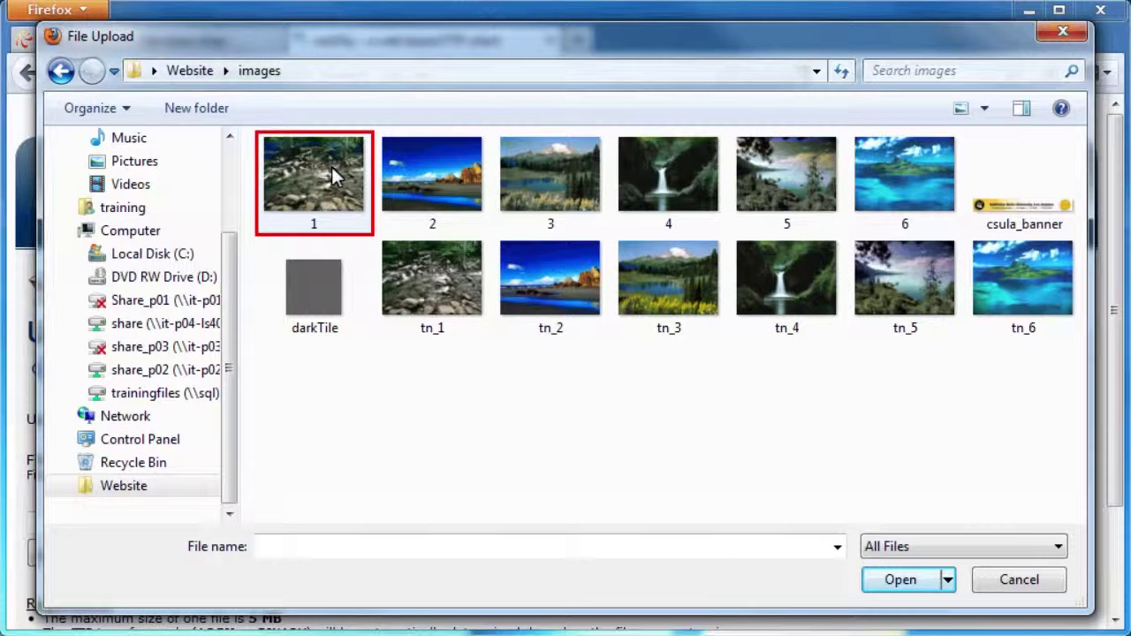
pyautogui.click(335, 177)
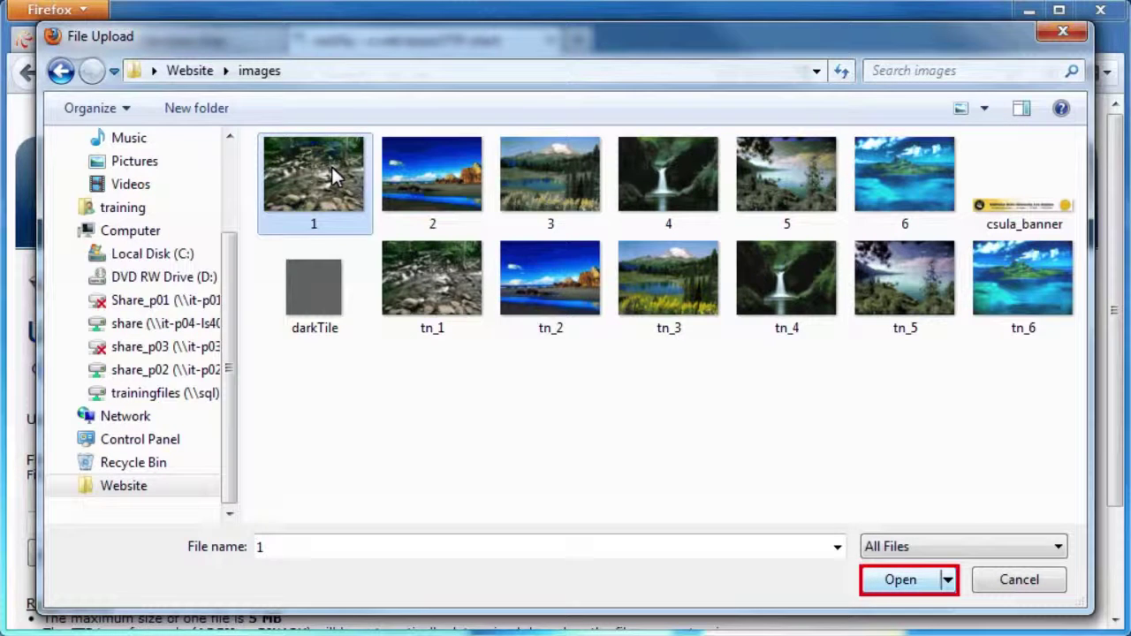
pyautogui.click(908, 583)
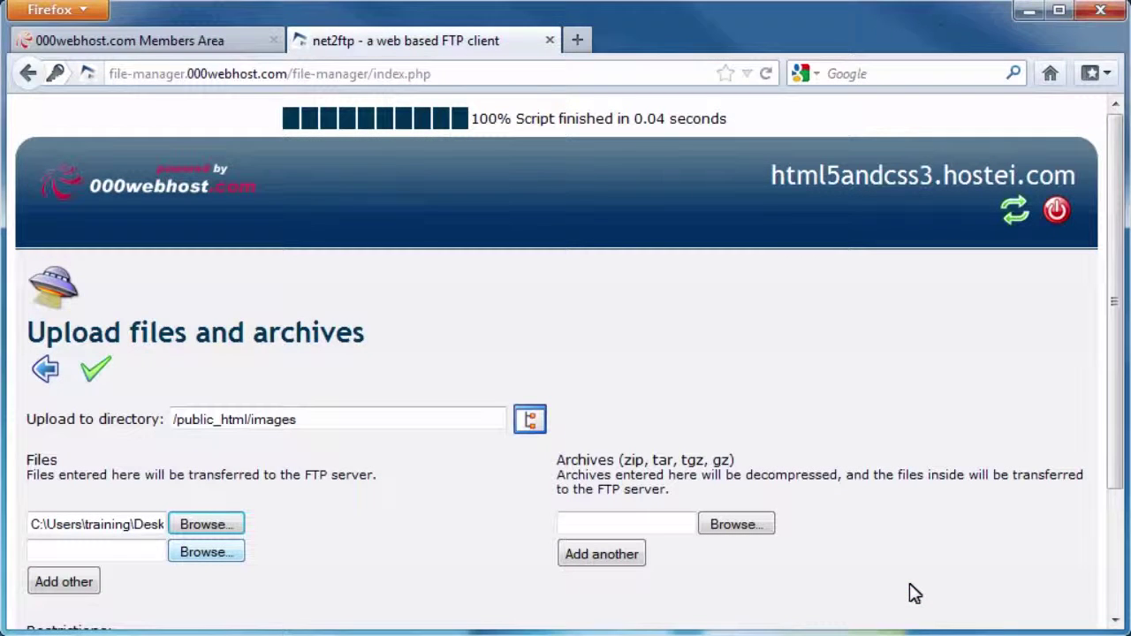
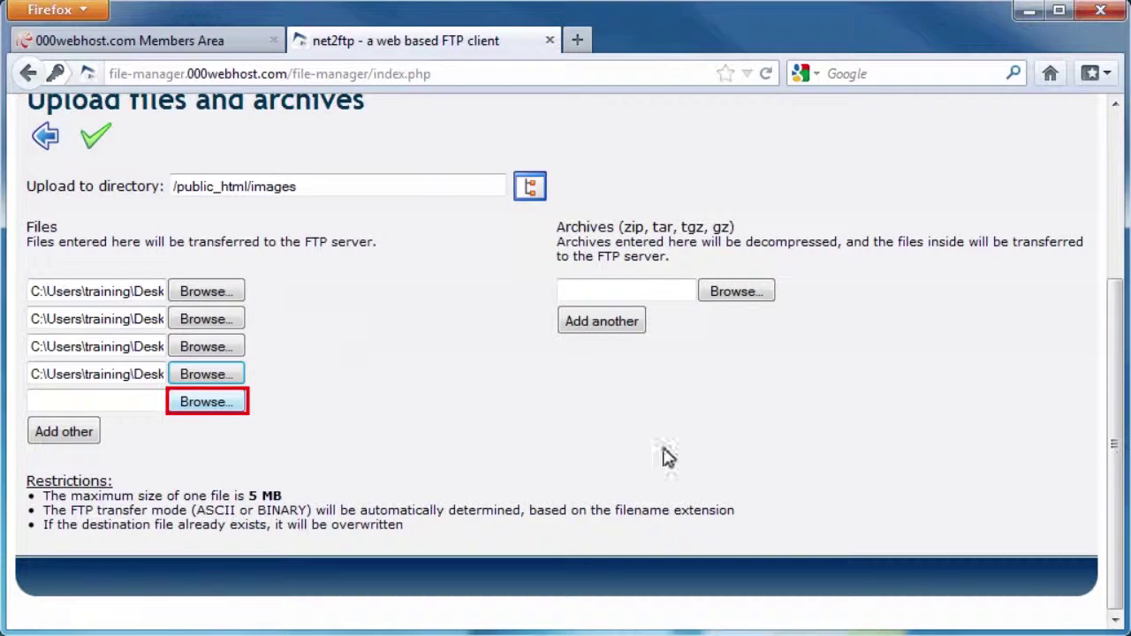
# Step: Add images 5 and 6 from the Website images folder to the fifth and sixth upload rows
pyautogui.click(210, 405)
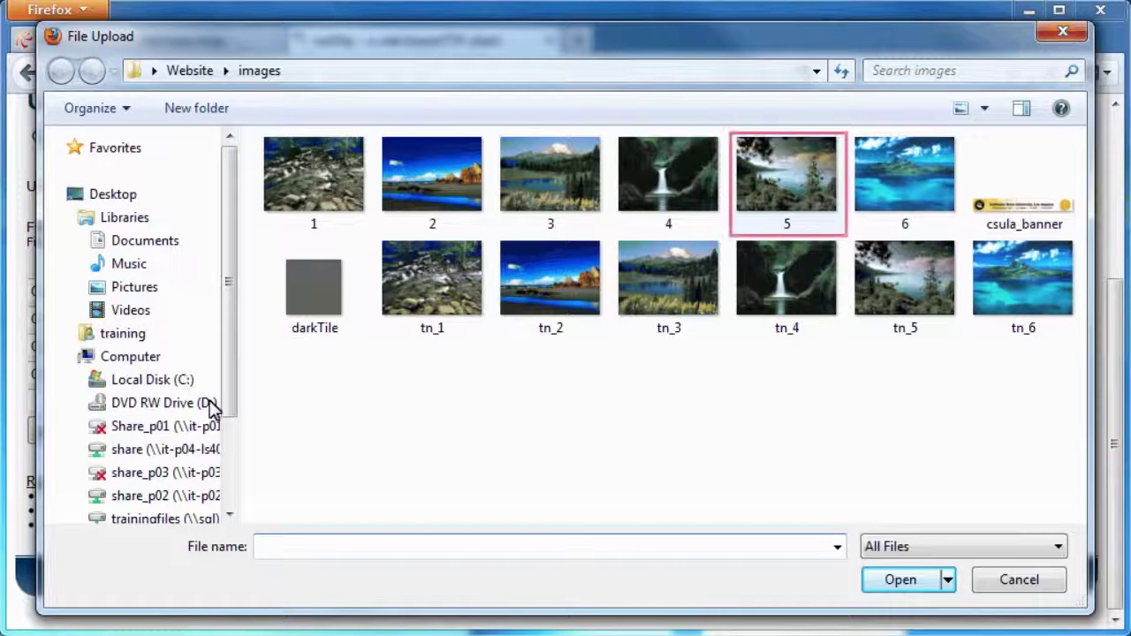
pyautogui.click(781, 193)
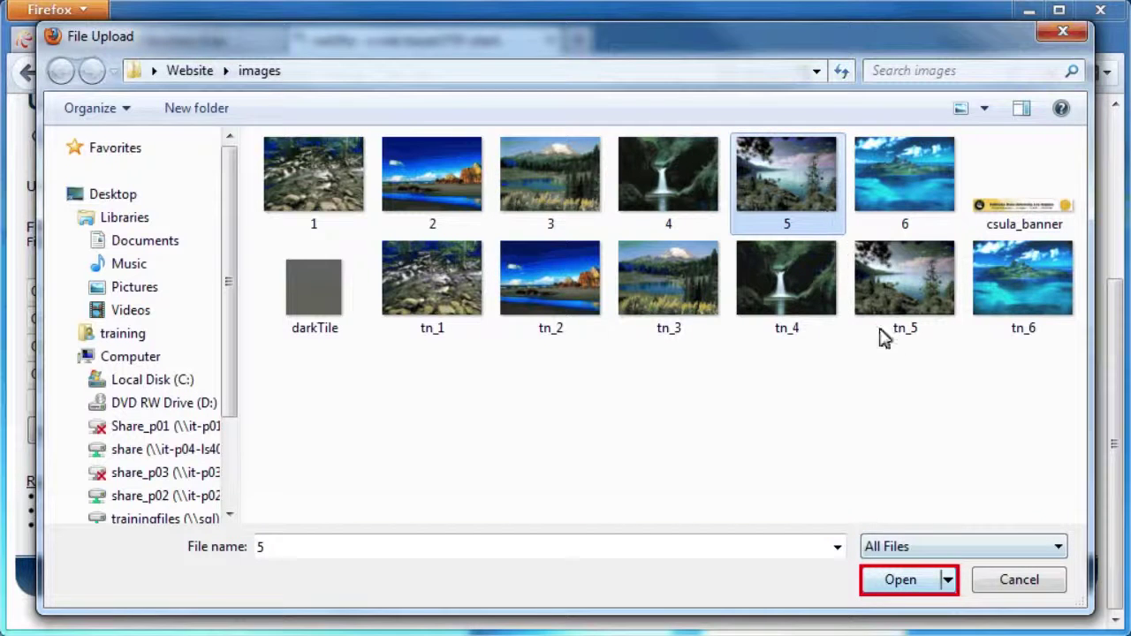
pyautogui.click(900, 581)
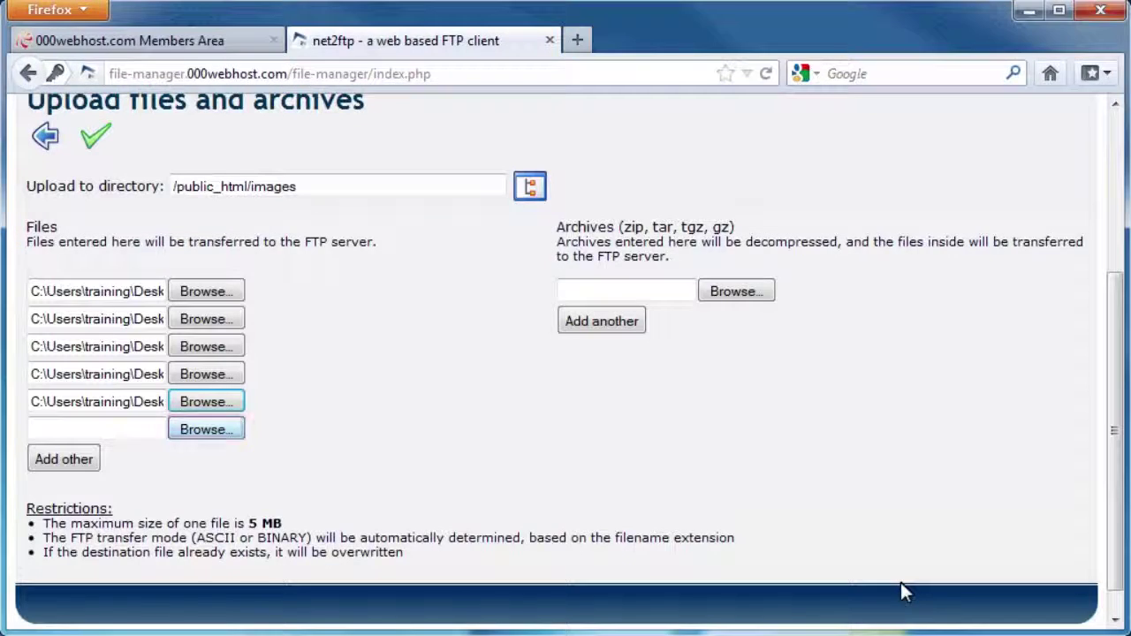
pyautogui.click(206, 429)
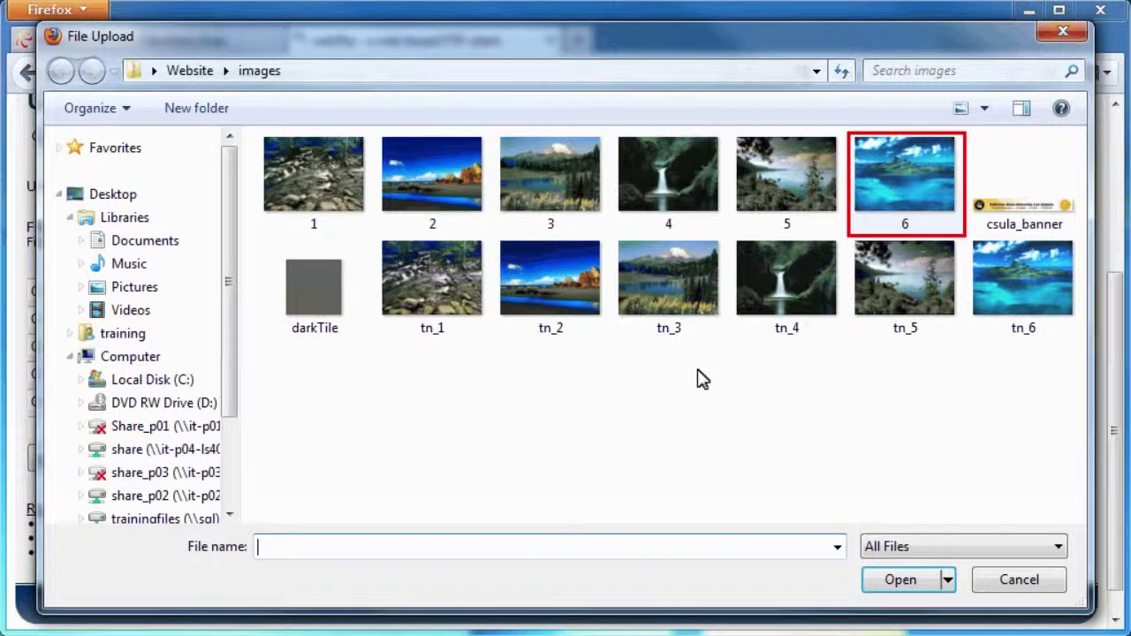
pyautogui.click(895, 177)
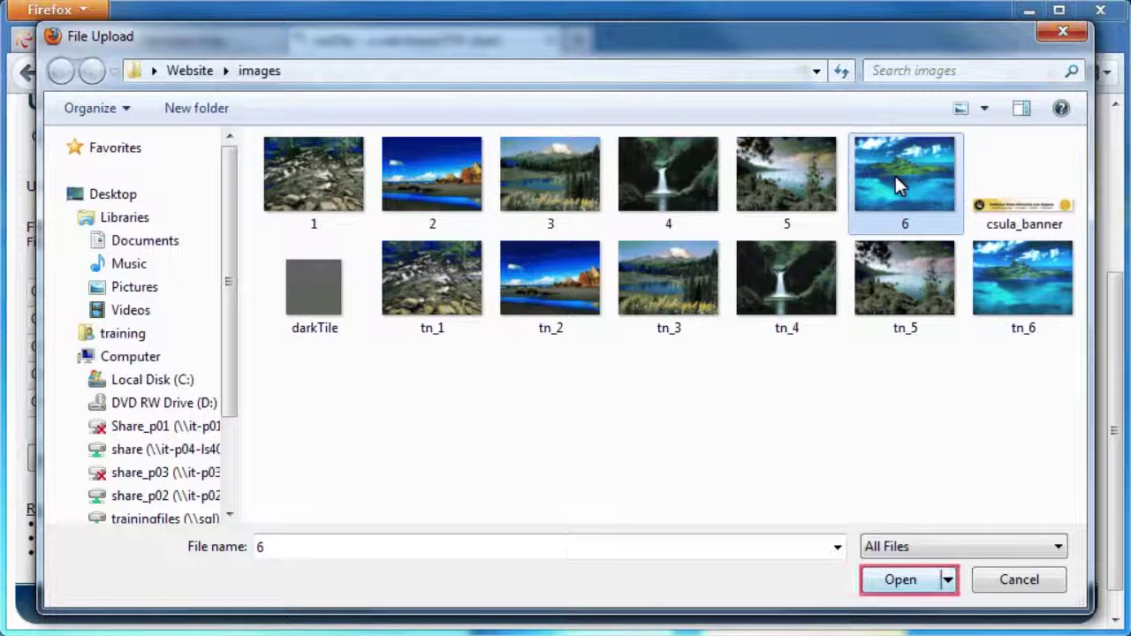
pyautogui.click(901, 583)
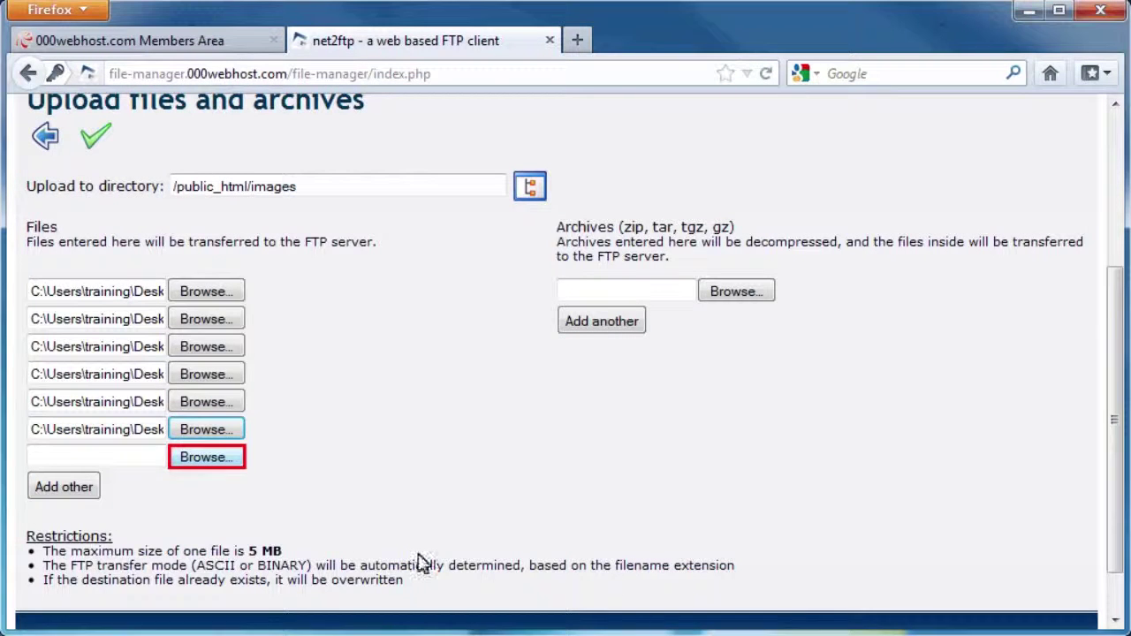
# Step: Add thumbnails tn_1 and tn_2 to the seventh and eighth upload rows
pyautogui.click(205, 458)
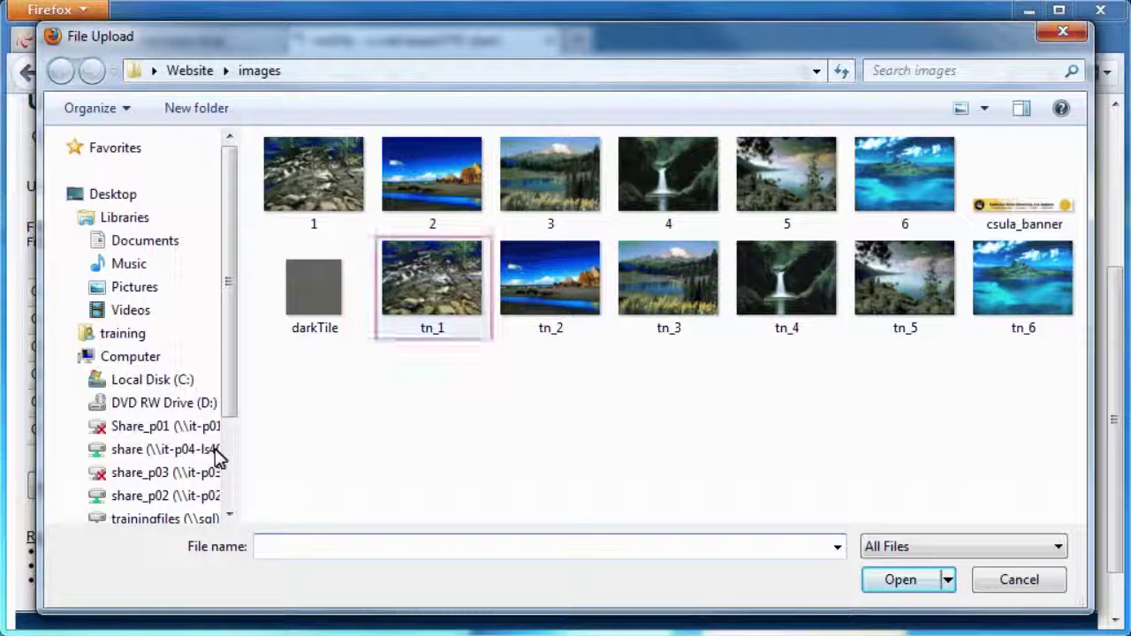
pyautogui.click(447, 265)
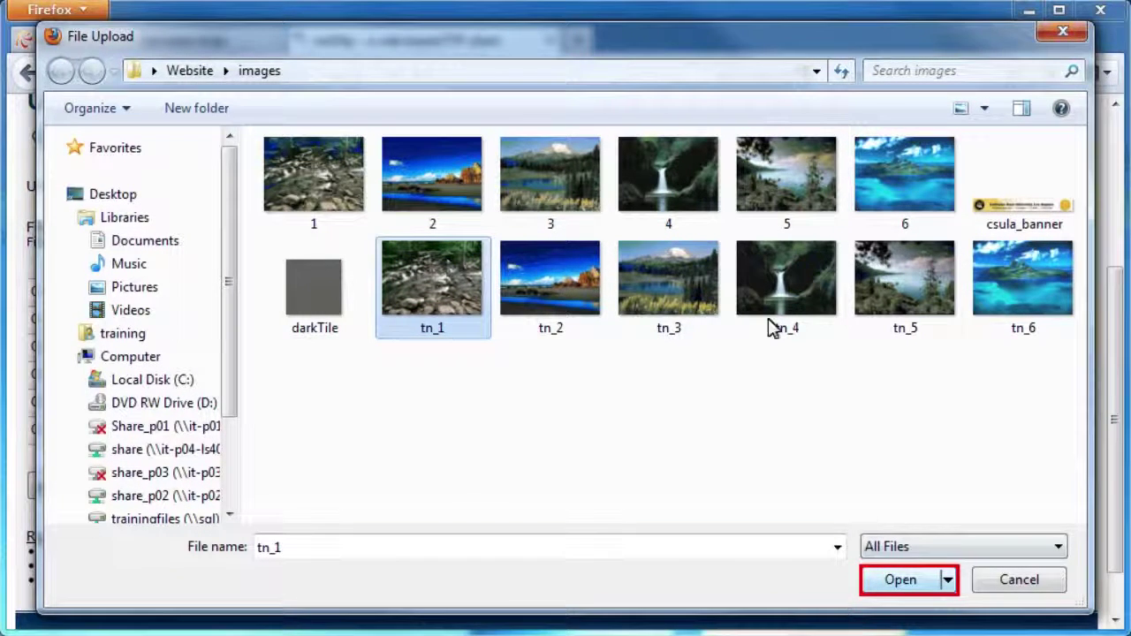
pyautogui.click(901, 579)
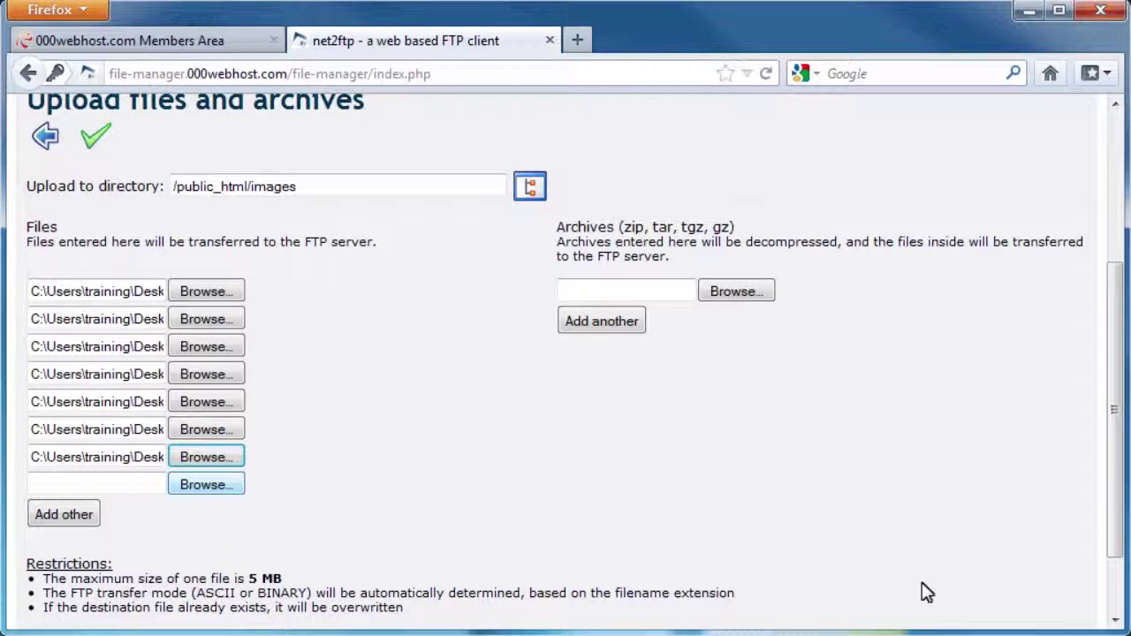
pyautogui.click(228, 492)
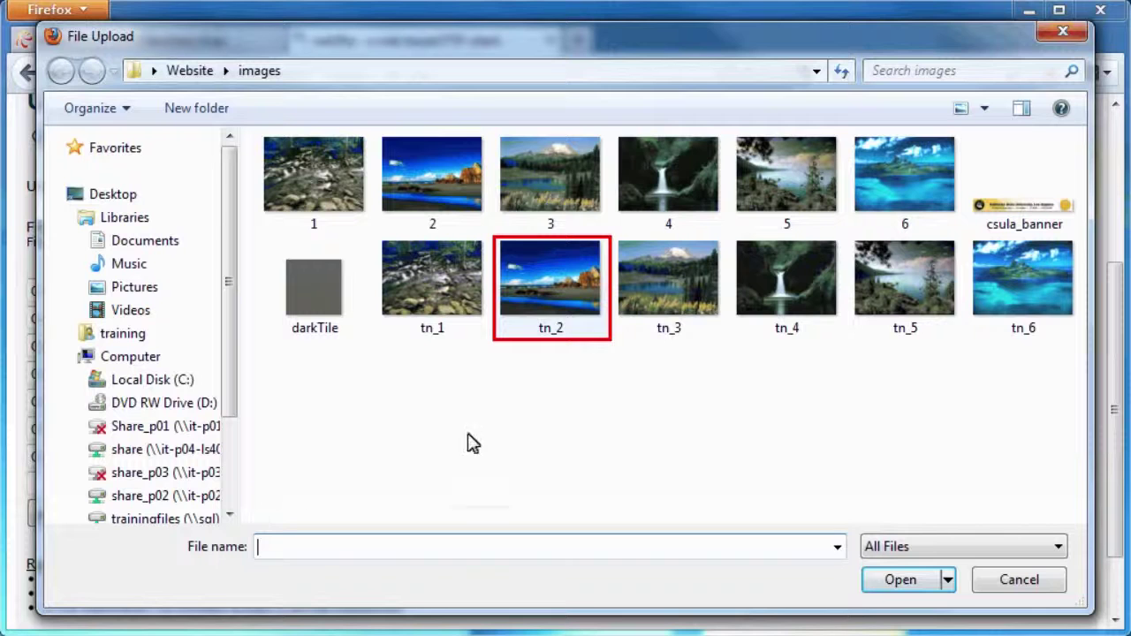
pyautogui.click(544, 292)
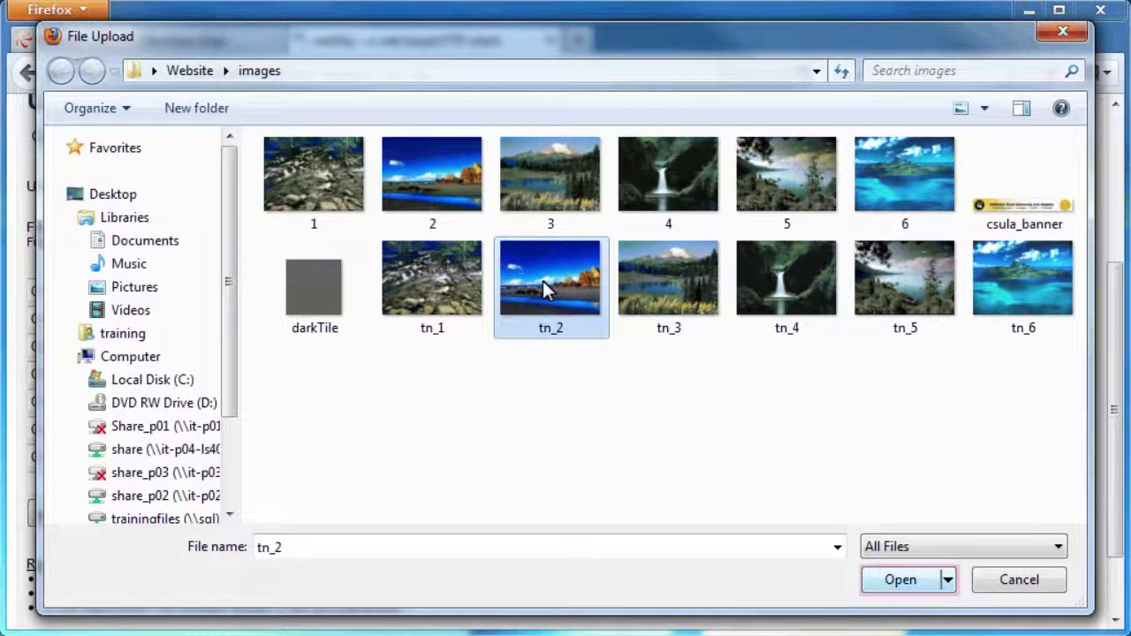
pyautogui.click(898, 581)
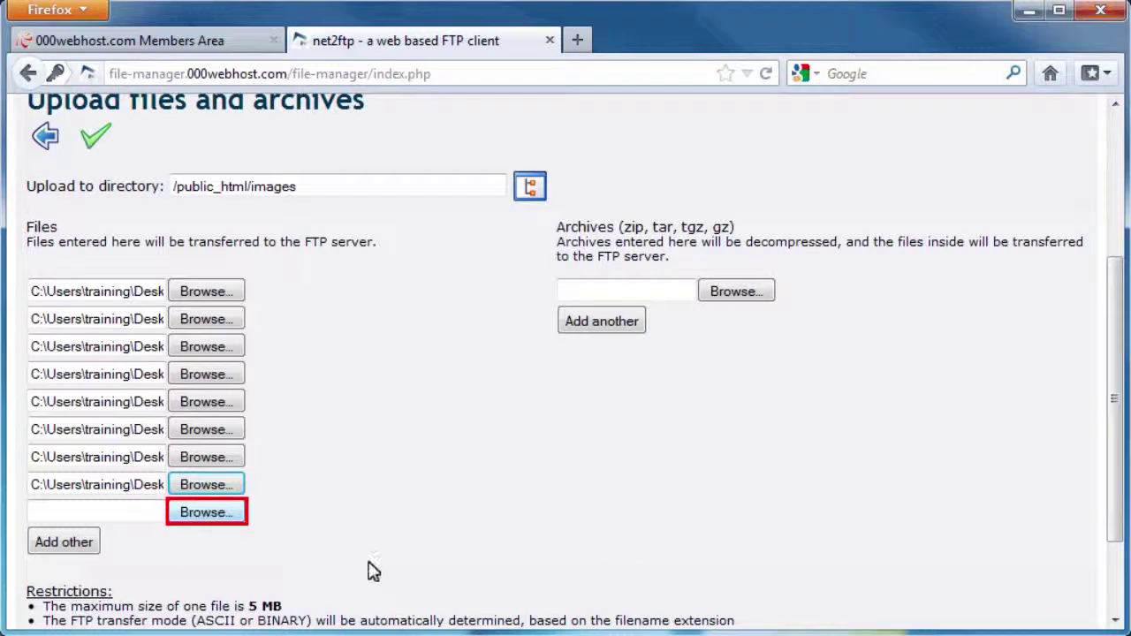
# Step: Add thumbnails tn_3 and tn_4 to the ninth and tenth upload rows
pyautogui.click(206, 520)
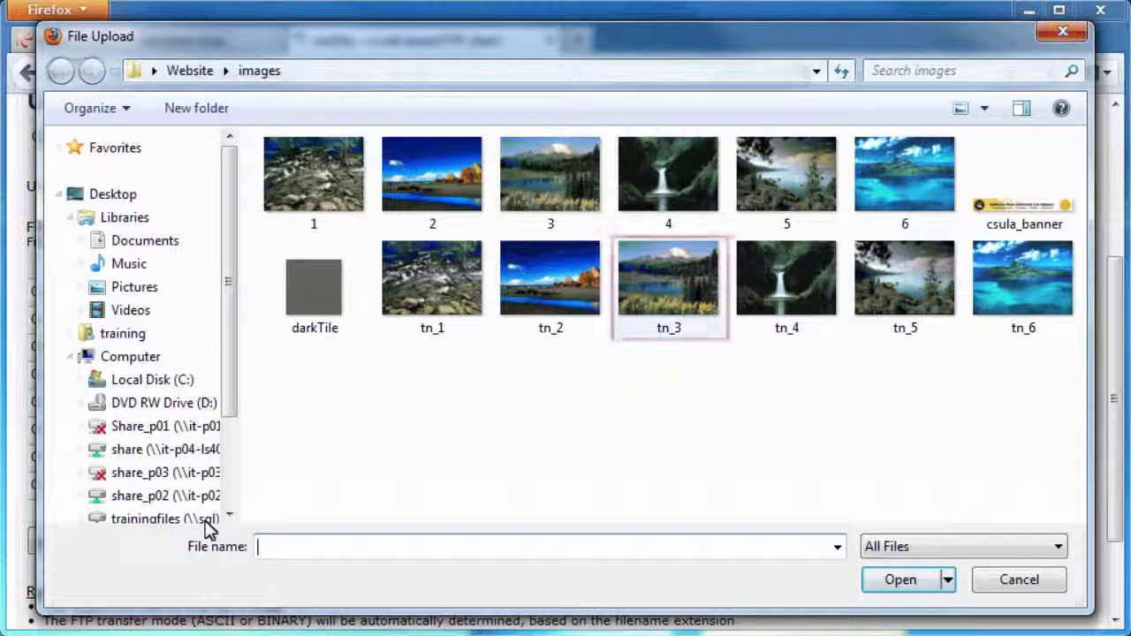
pyautogui.click(657, 274)
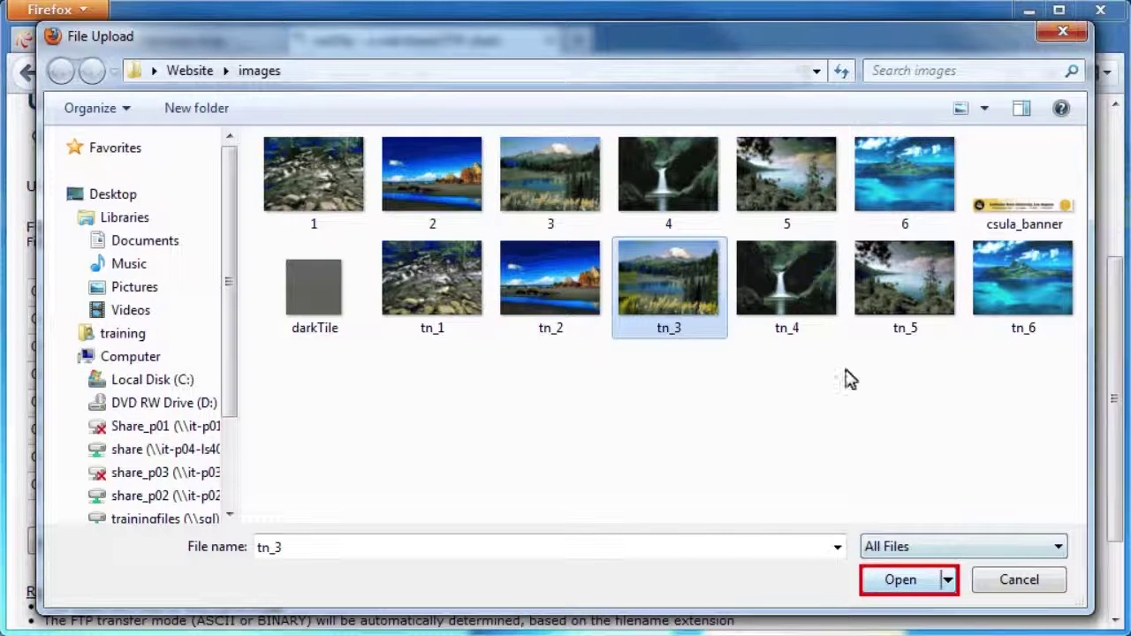
pyautogui.click(897, 581)
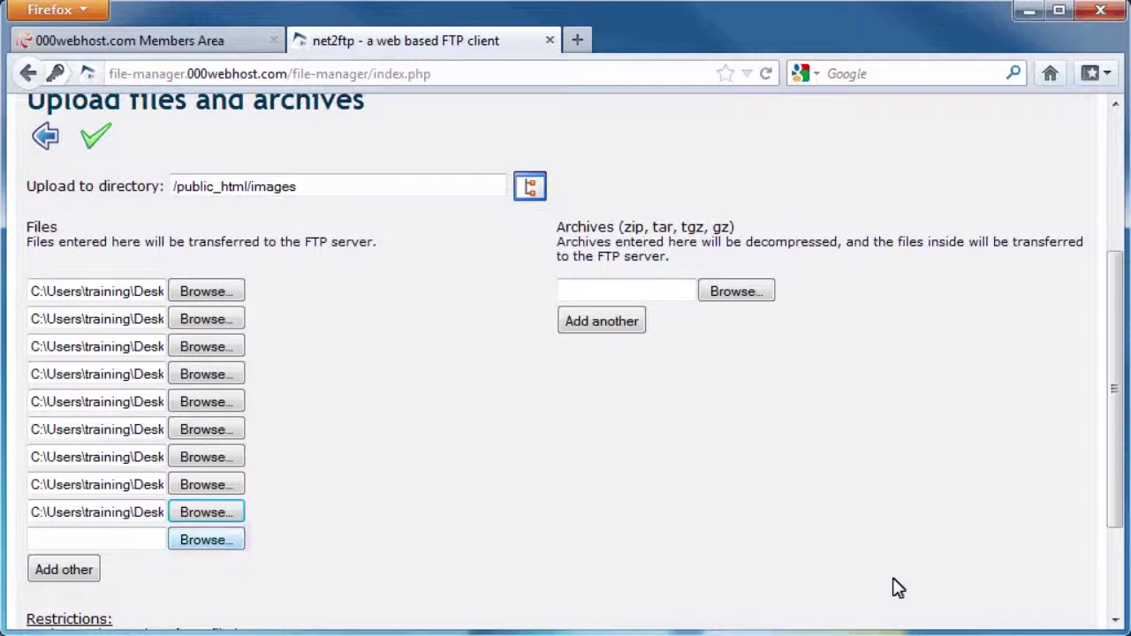
pyautogui.click(220, 539)
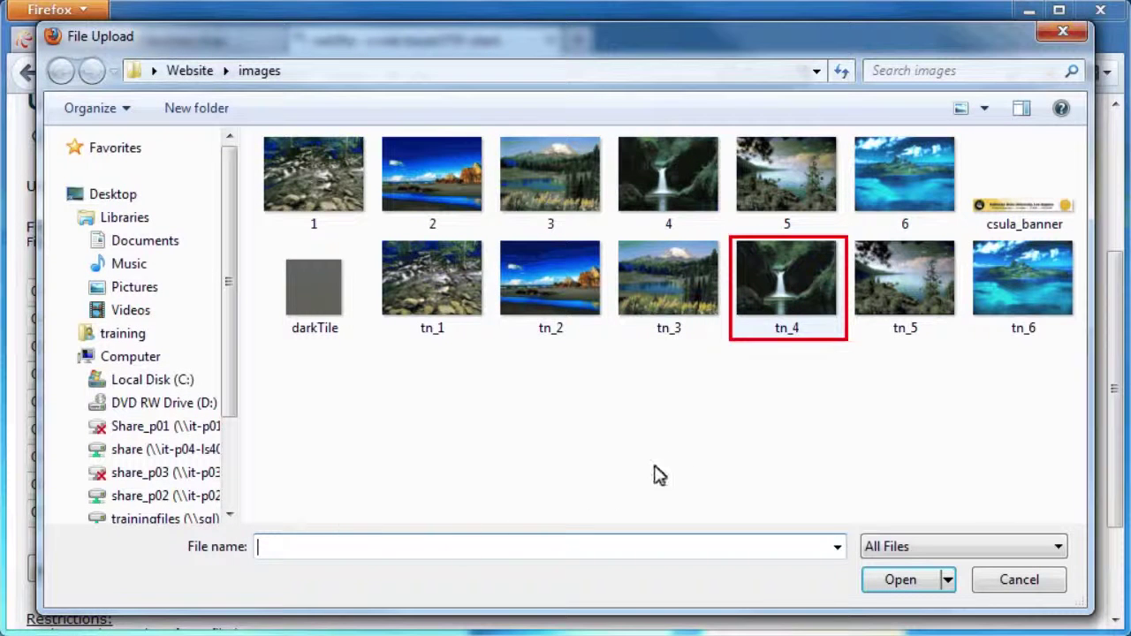
pyautogui.click(790, 270)
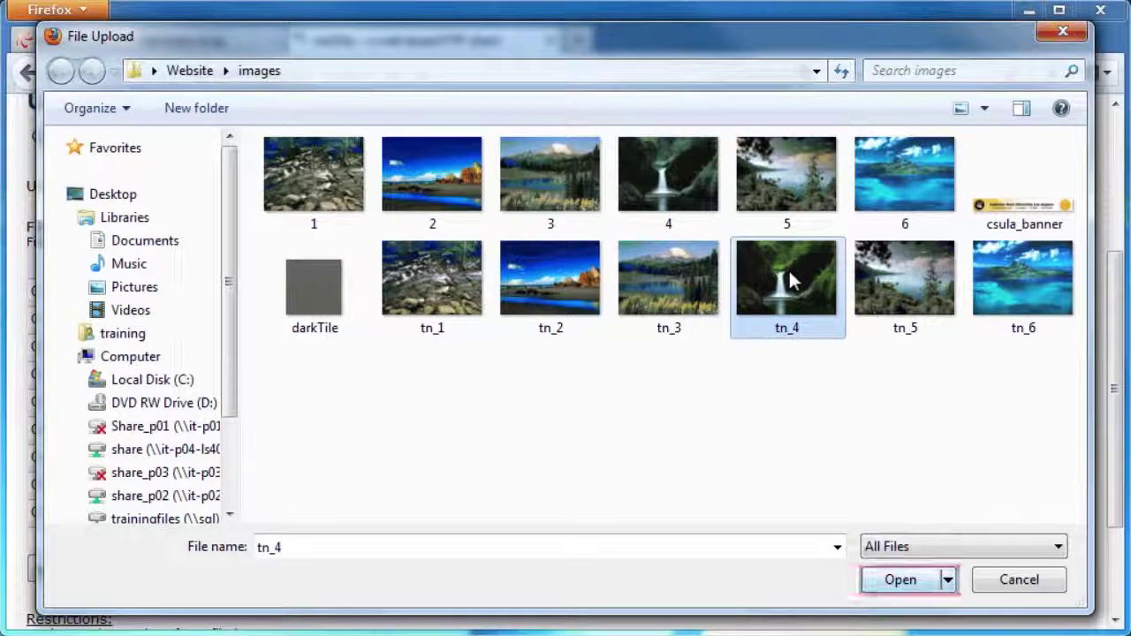
pyautogui.click(933, 580)
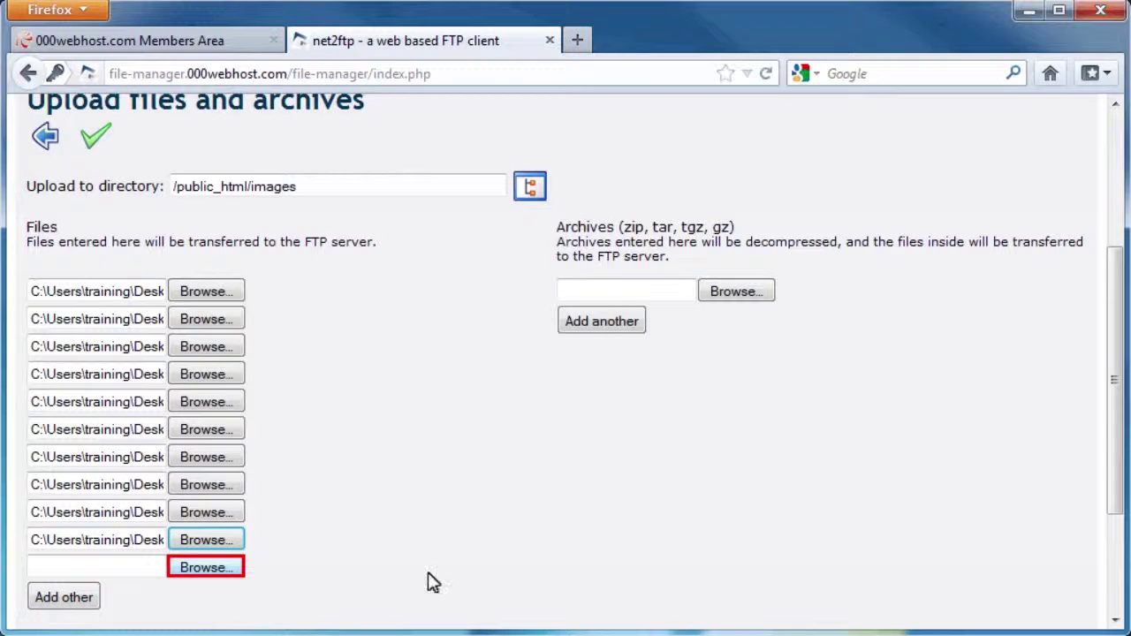
# Step: Add thumbnails tn_5 and tn_6 to the eleventh and last empty upload rows
pyautogui.click(198, 571)
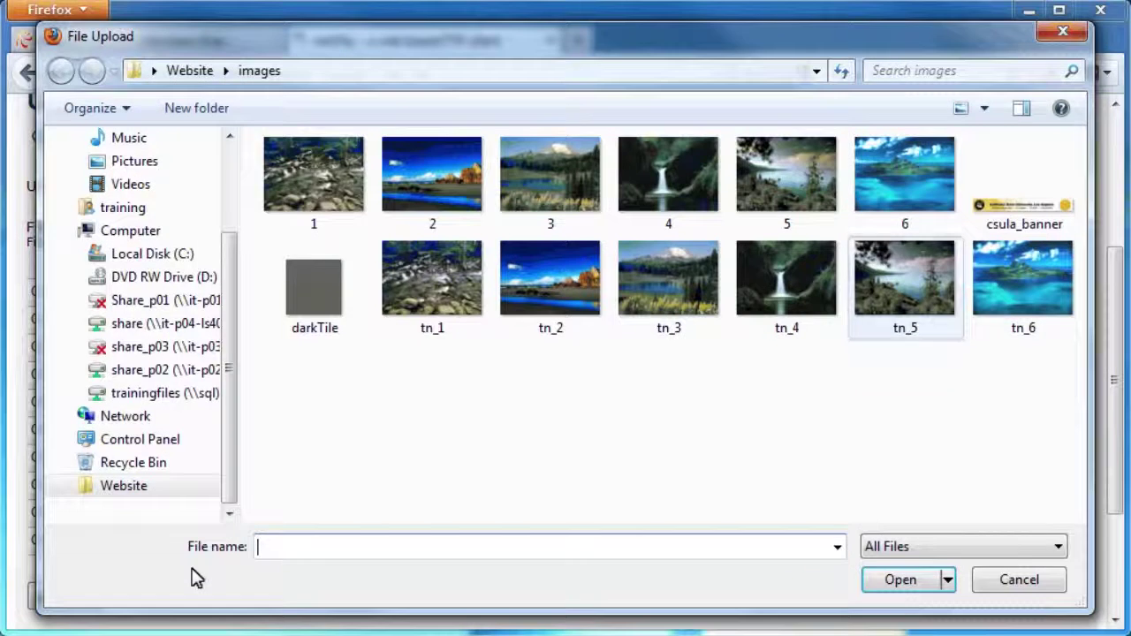
pyautogui.click(936, 279)
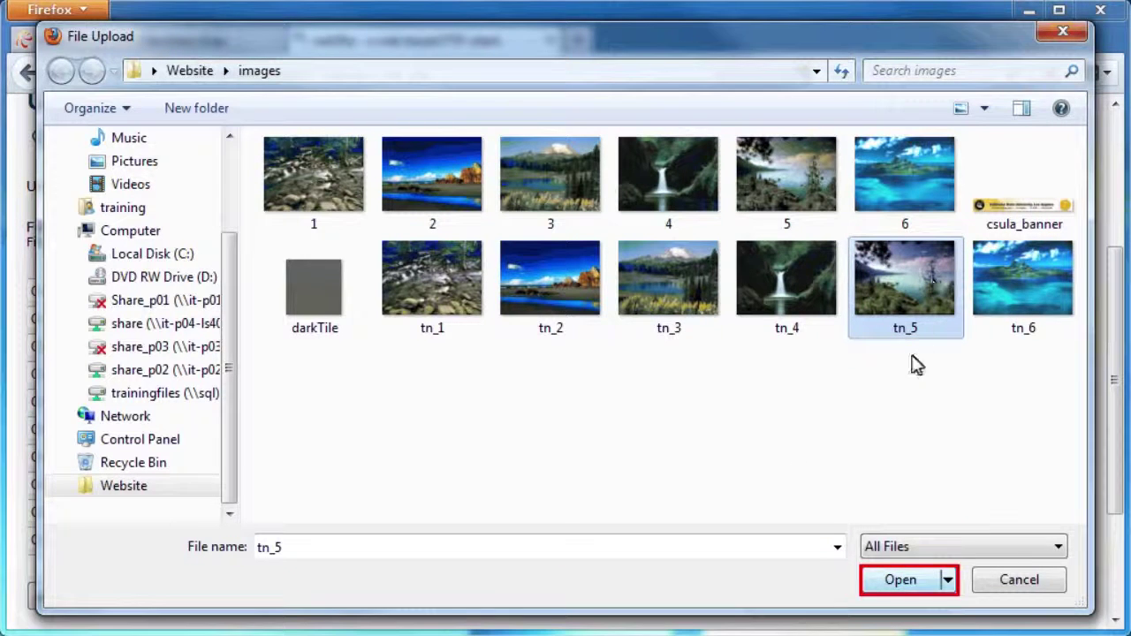
pyautogui.click(903, 580)
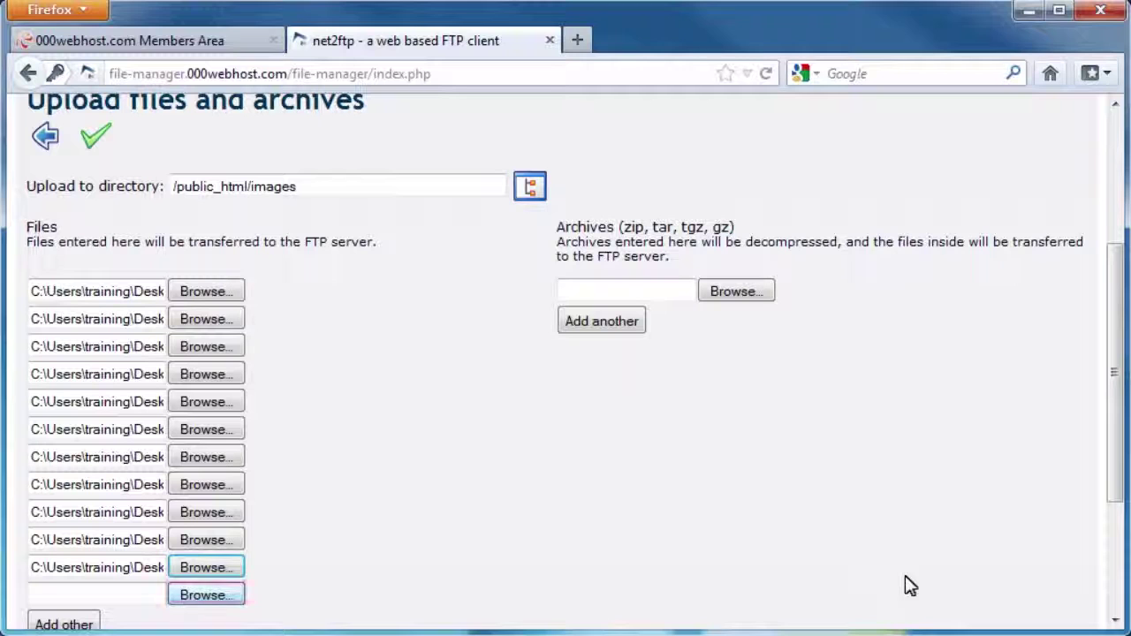
pyautogui.click(217, 597)
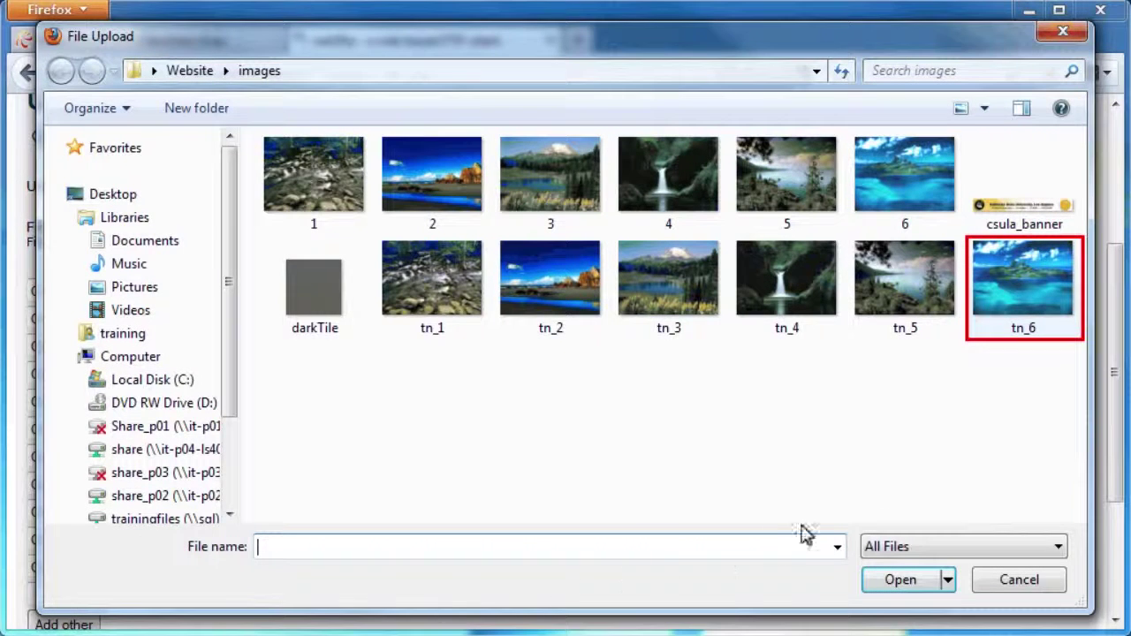
pyautogui.click(1013, 286)
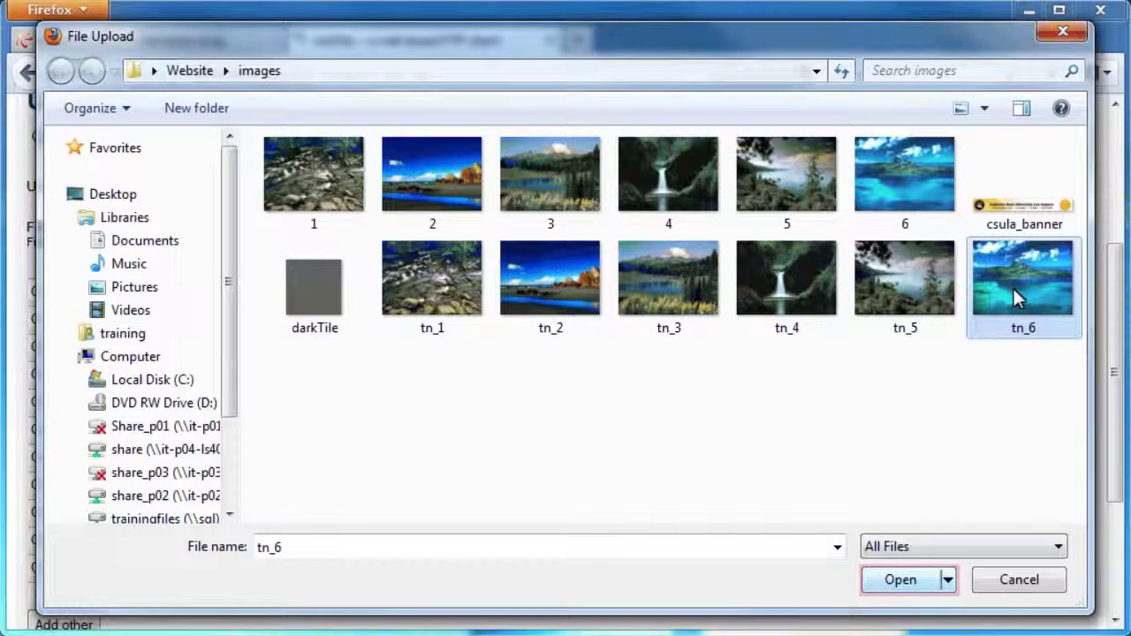
pyautogui.click(897, 575)
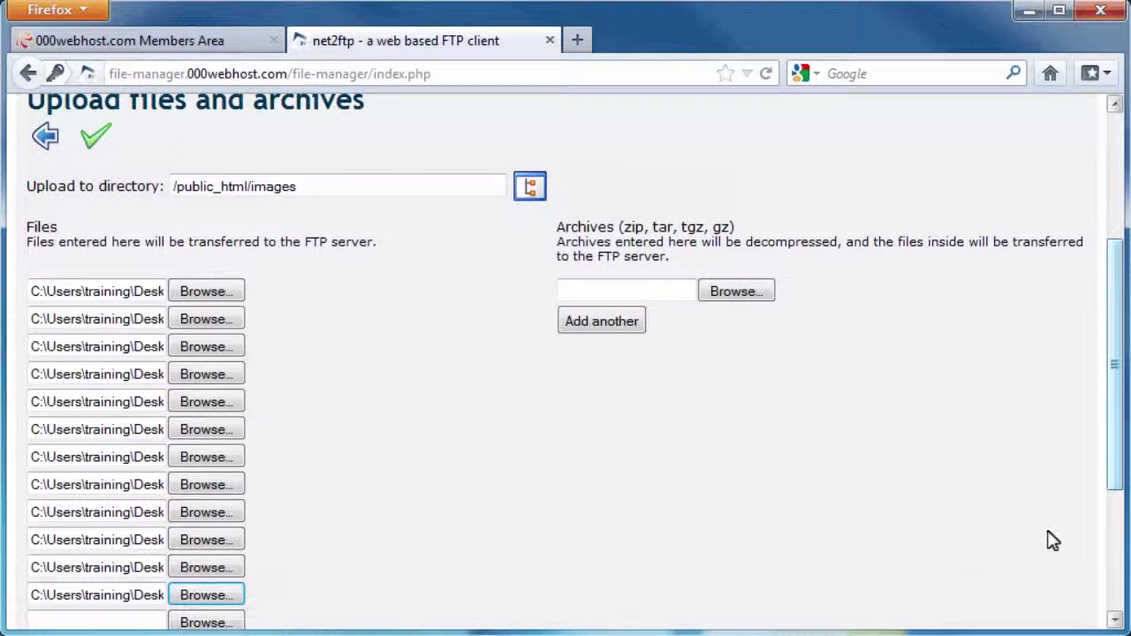
pyautogui.scroll(-1, 1113, 380)
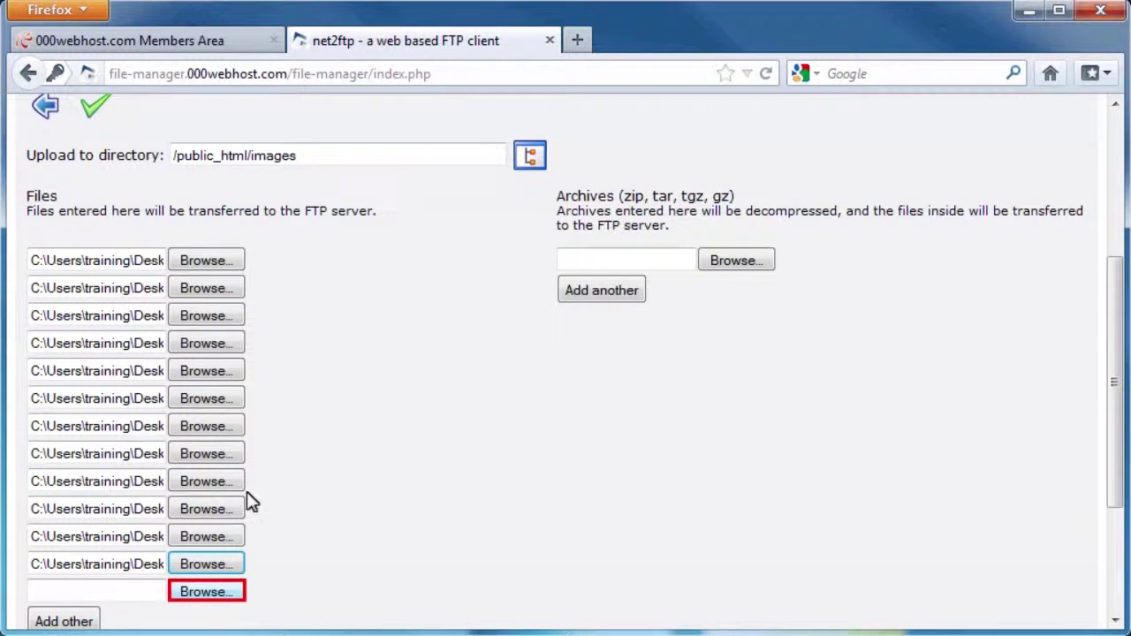
# Step: Add csula_banner and darkTile to the next two upload rows for /public_html/images
pyautogui.click(183, 600)
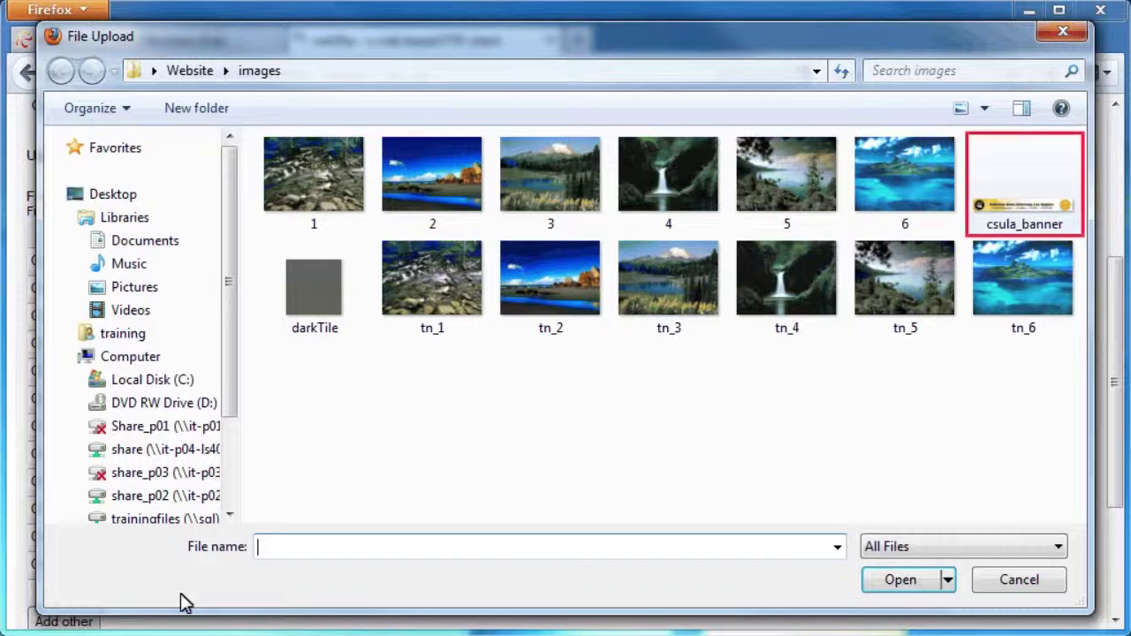
pyautogui.click(1010, 180)
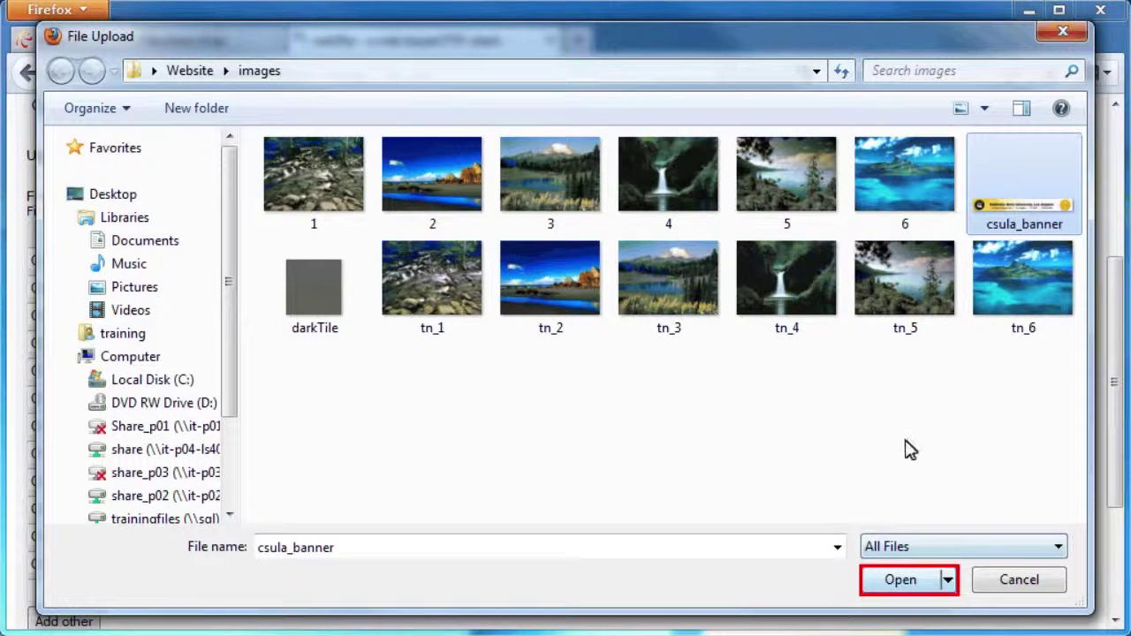
pyautogui.click(902, 581)
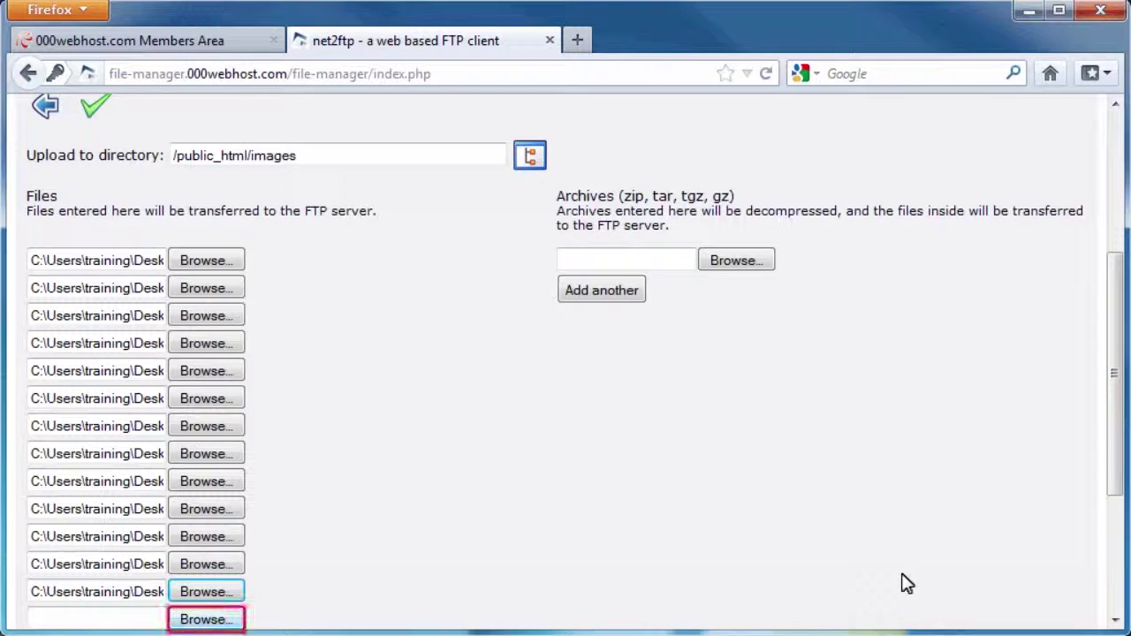
pyautogui.click(216, 620)
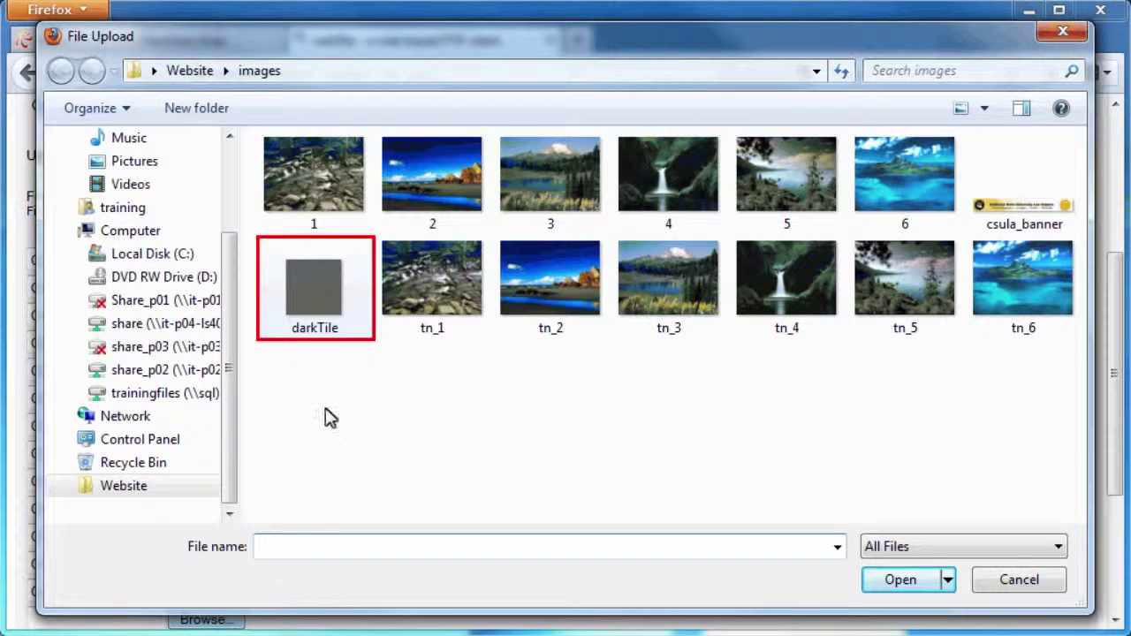
pyautogui.click(329, 304)
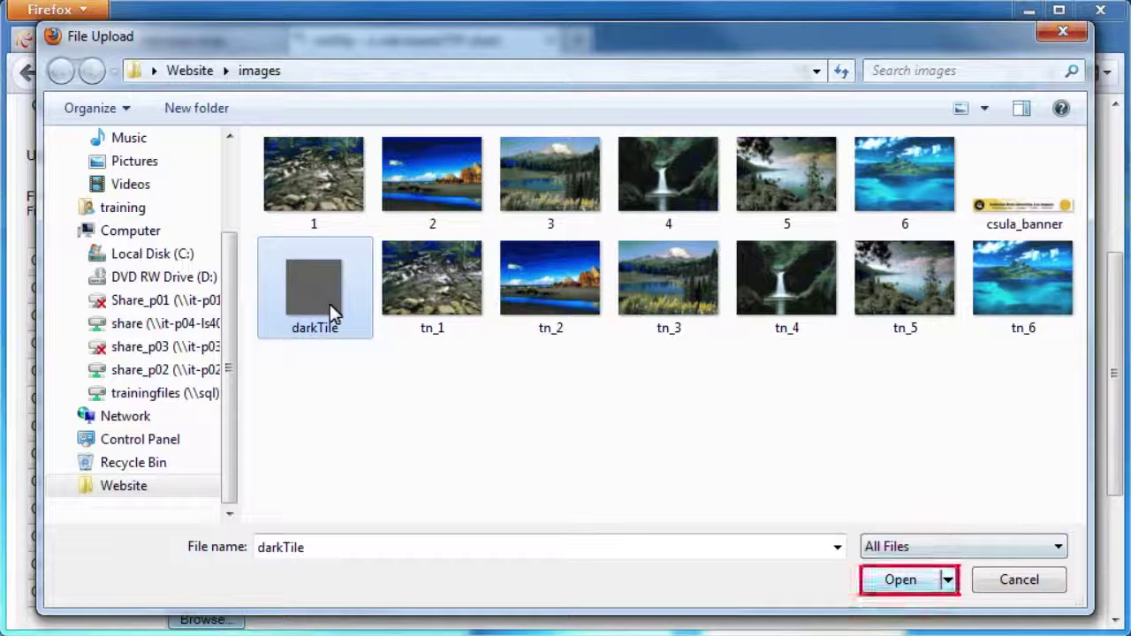
pyautogui.click(919, 581)
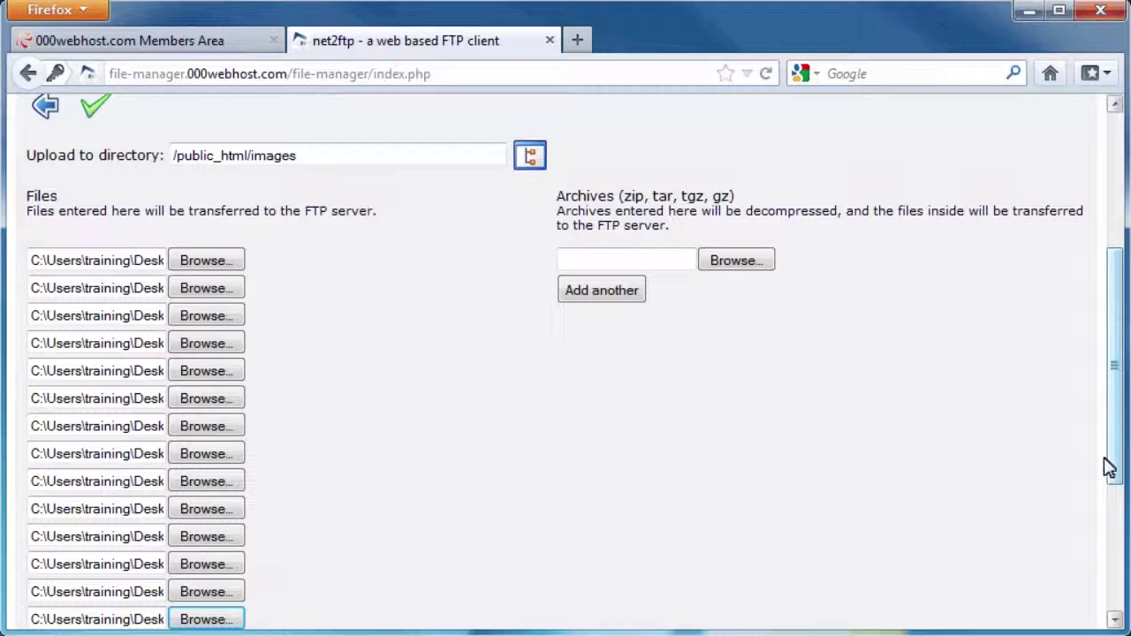
pyautogui.scroll(2, 1119, 373)
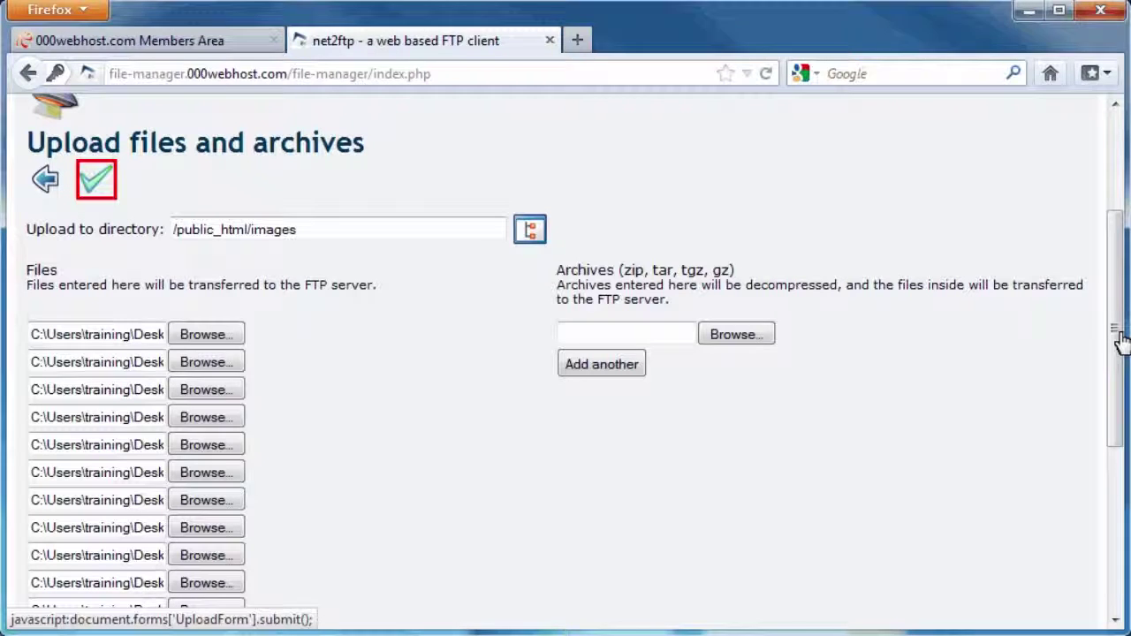
# Step: Submit the upload of all queued images and go back to the /public_html/images listing
pyautogui.click(97, 182)
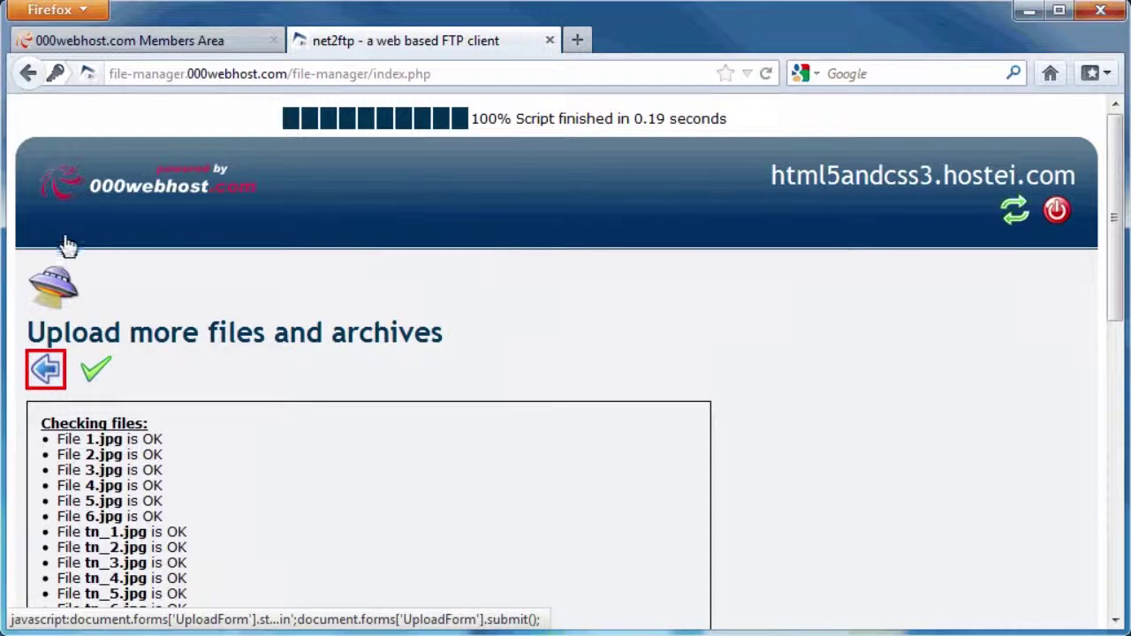
pyautogui.click(48, 369)
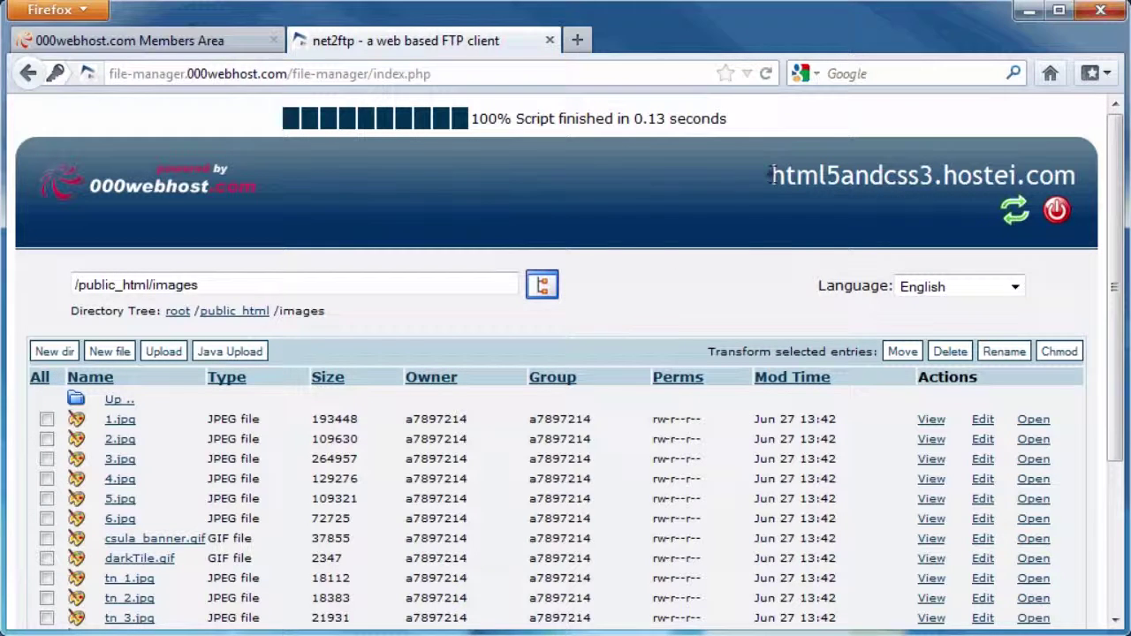
# Step: Copy the hostname html5andcss3.hostei.com from the net2ftp header
pyautogui.moveTo(772, 175); pyautogui.dragTo(1073, 175)
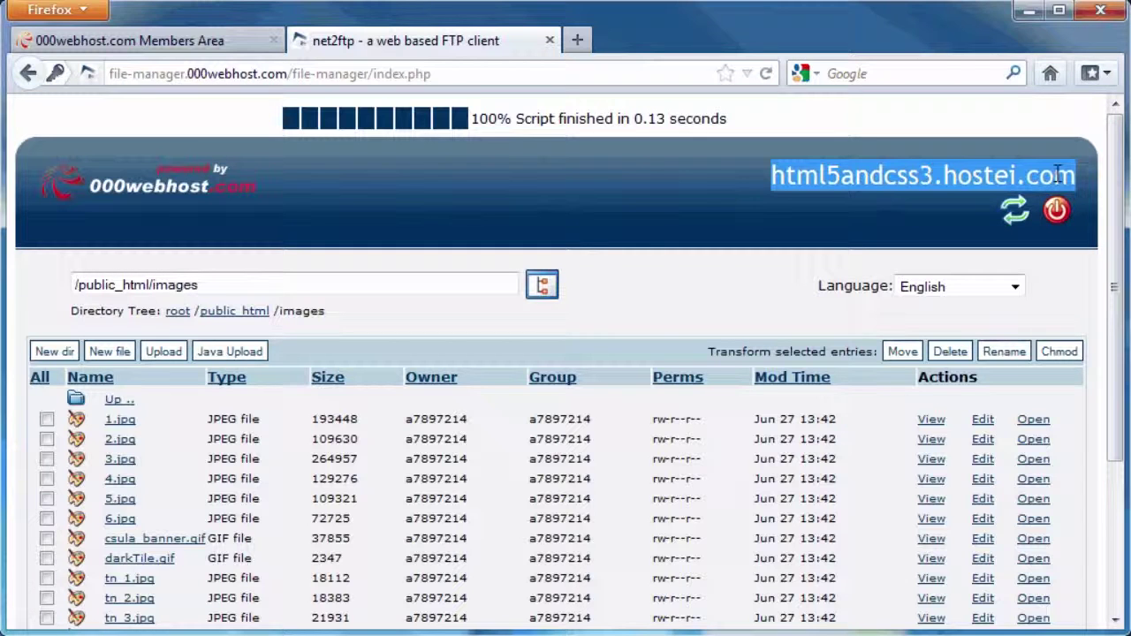
pyautogui.rightClick(1057, 175)
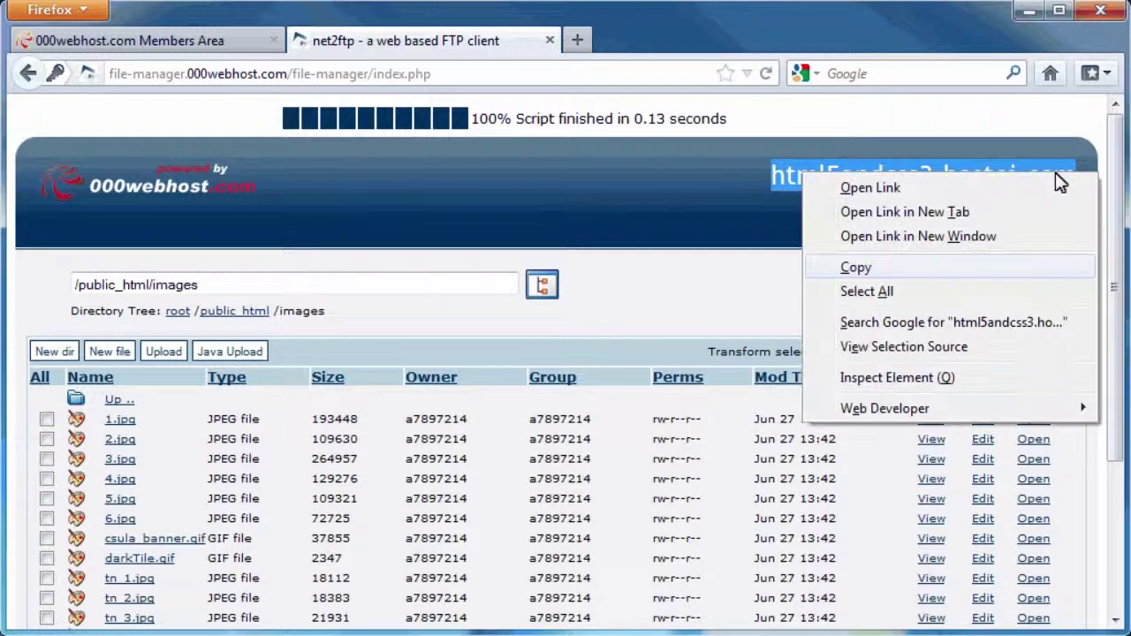
pyautogui.click(853, 267)
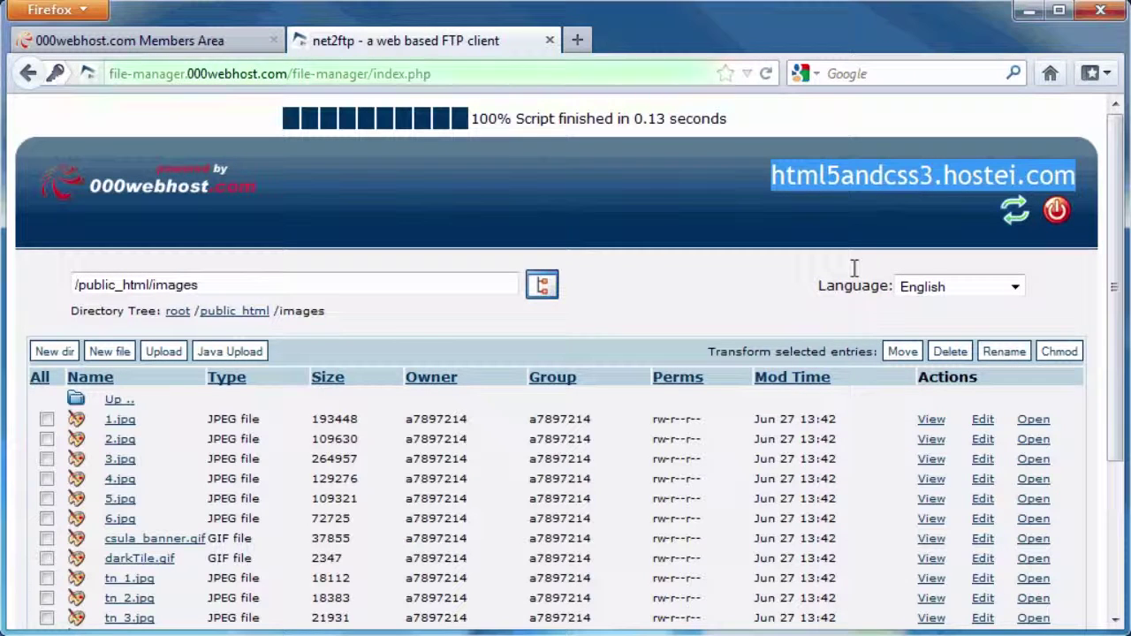
# Step: Paste the hostname into the address bar and open the site in a new tab
pyautogui.click(273, 74)
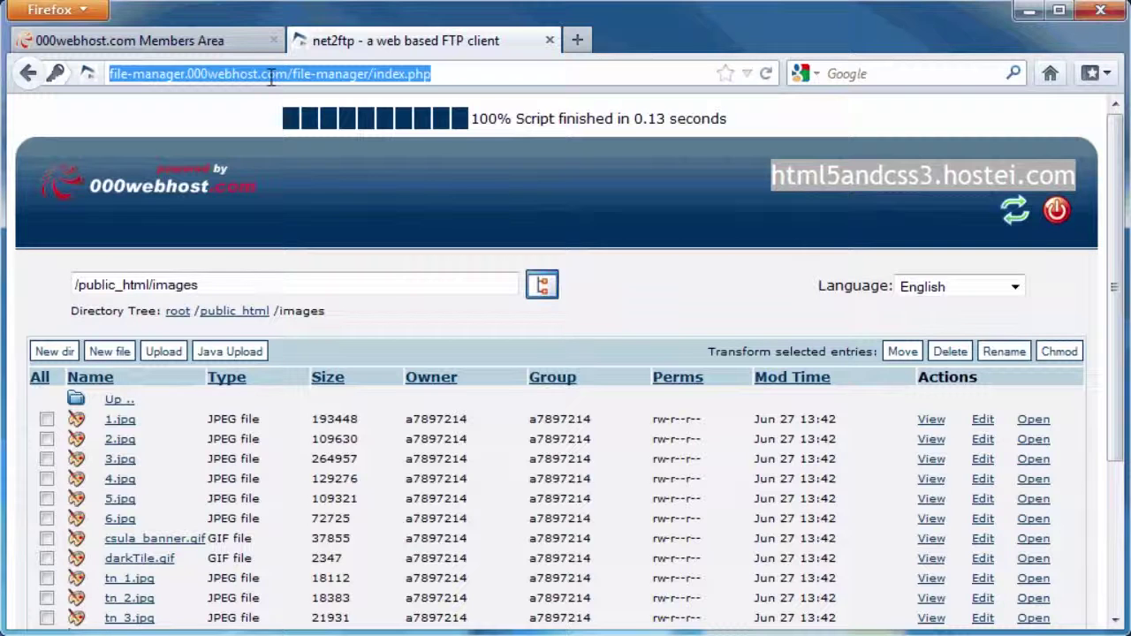
pyautogui.rightClick(271, 78)
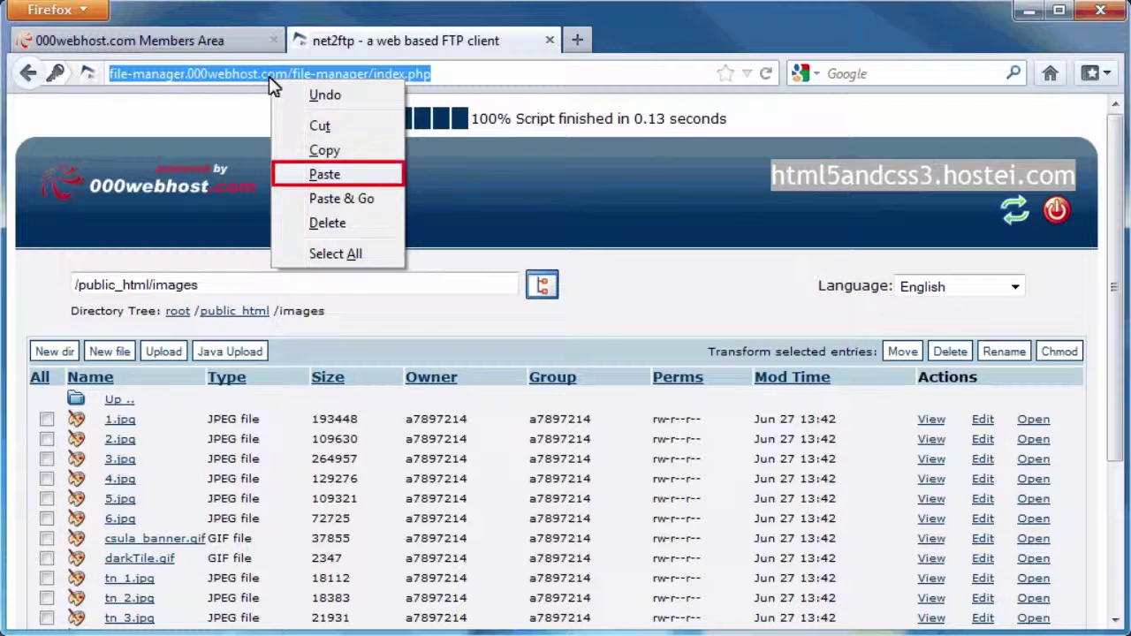
pyautogui.click(325, 174)
pyautogui.hotkey('alt', 'Return')
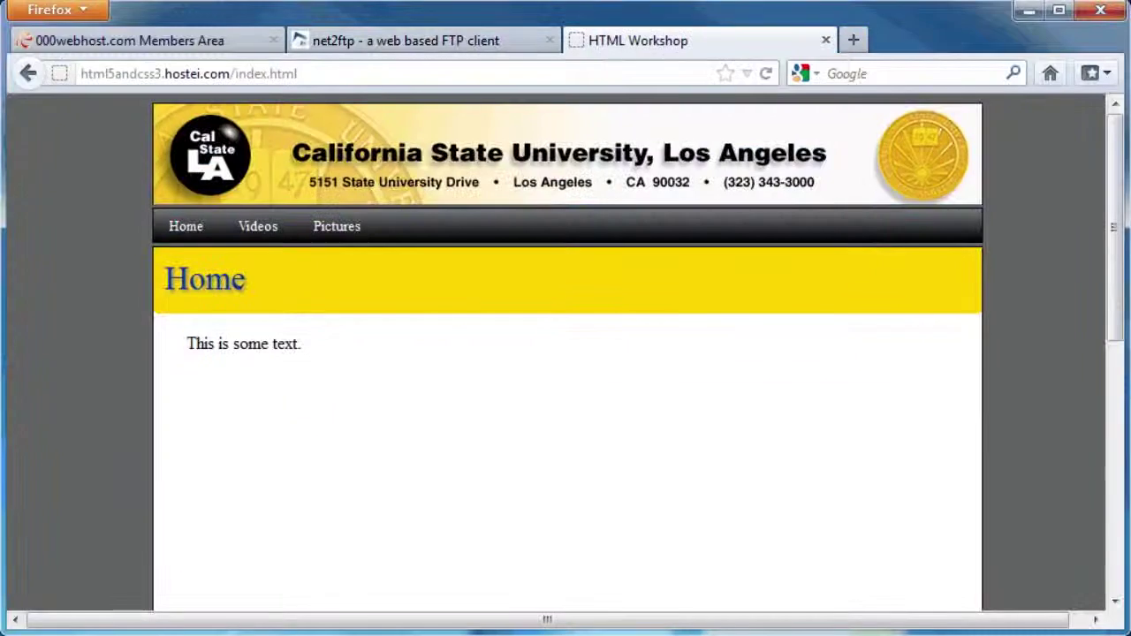